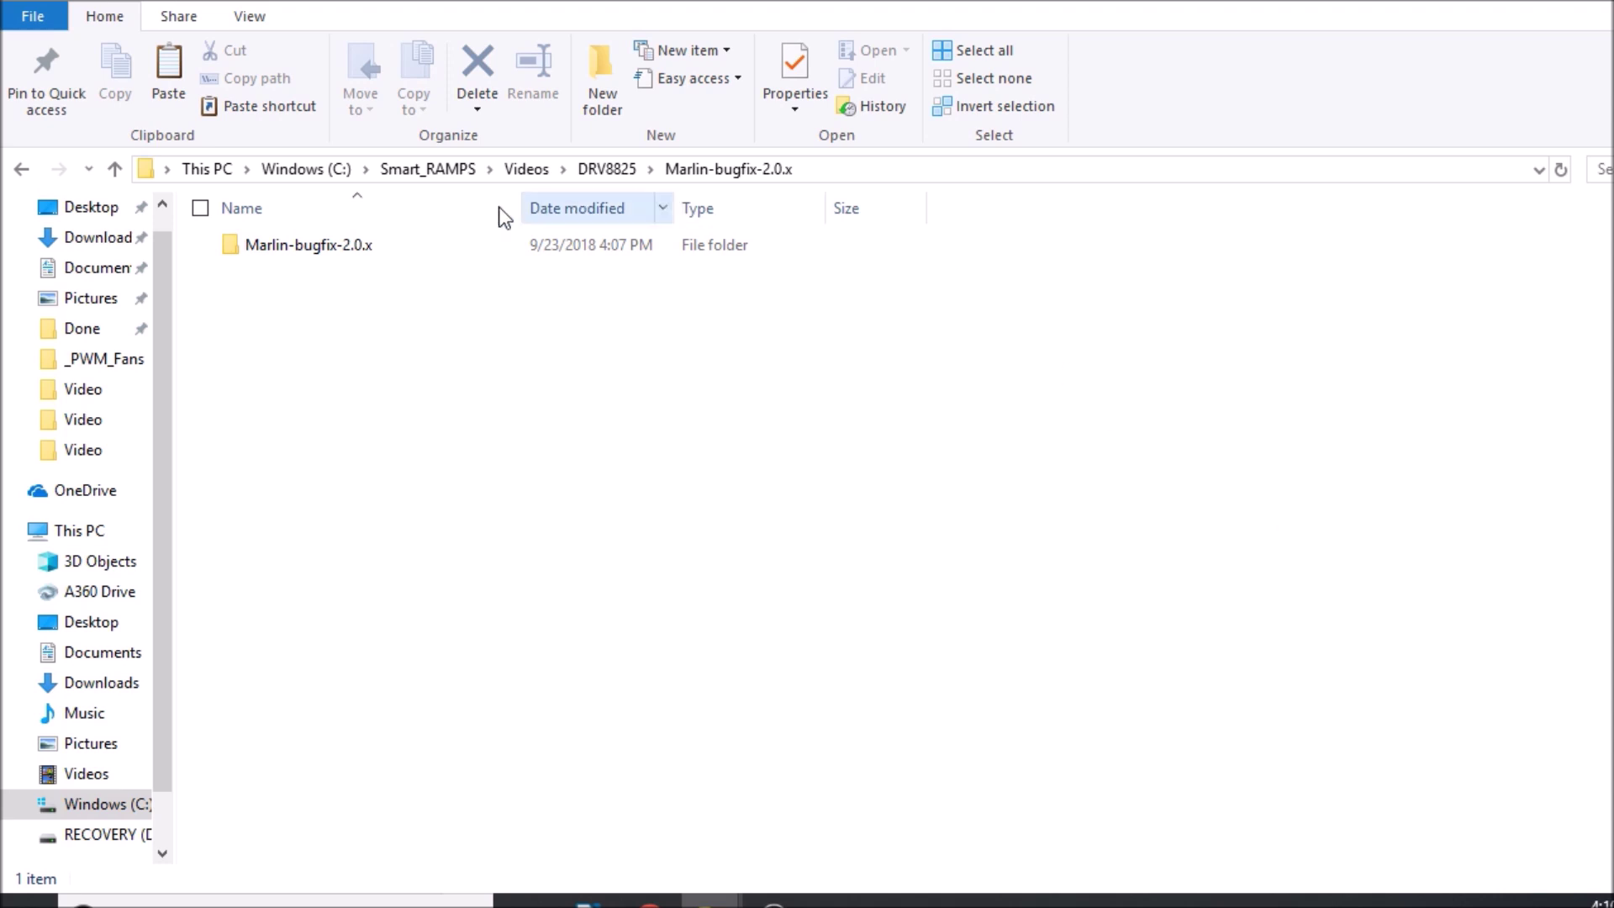
Step: Open the Marlin-bugfix-2.0.x, Marlin, src and core folders in turn to reach boards.h
{"action": "double_click", "coordinate": [351, 248]}
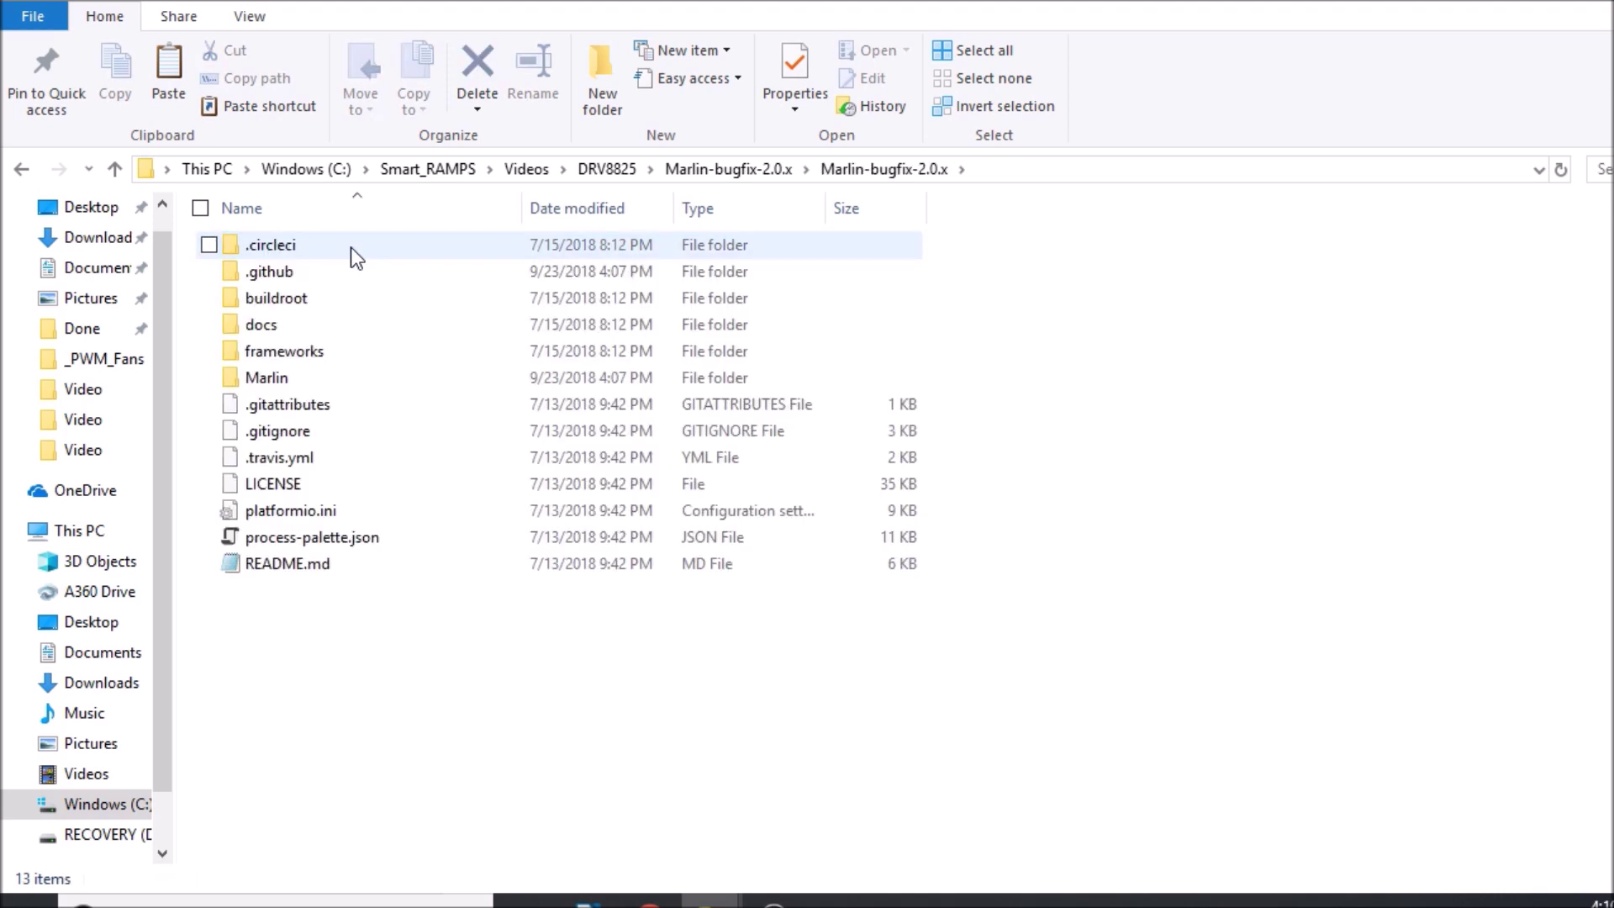
{"action": "double_click", "coordinate": [291, 382]}
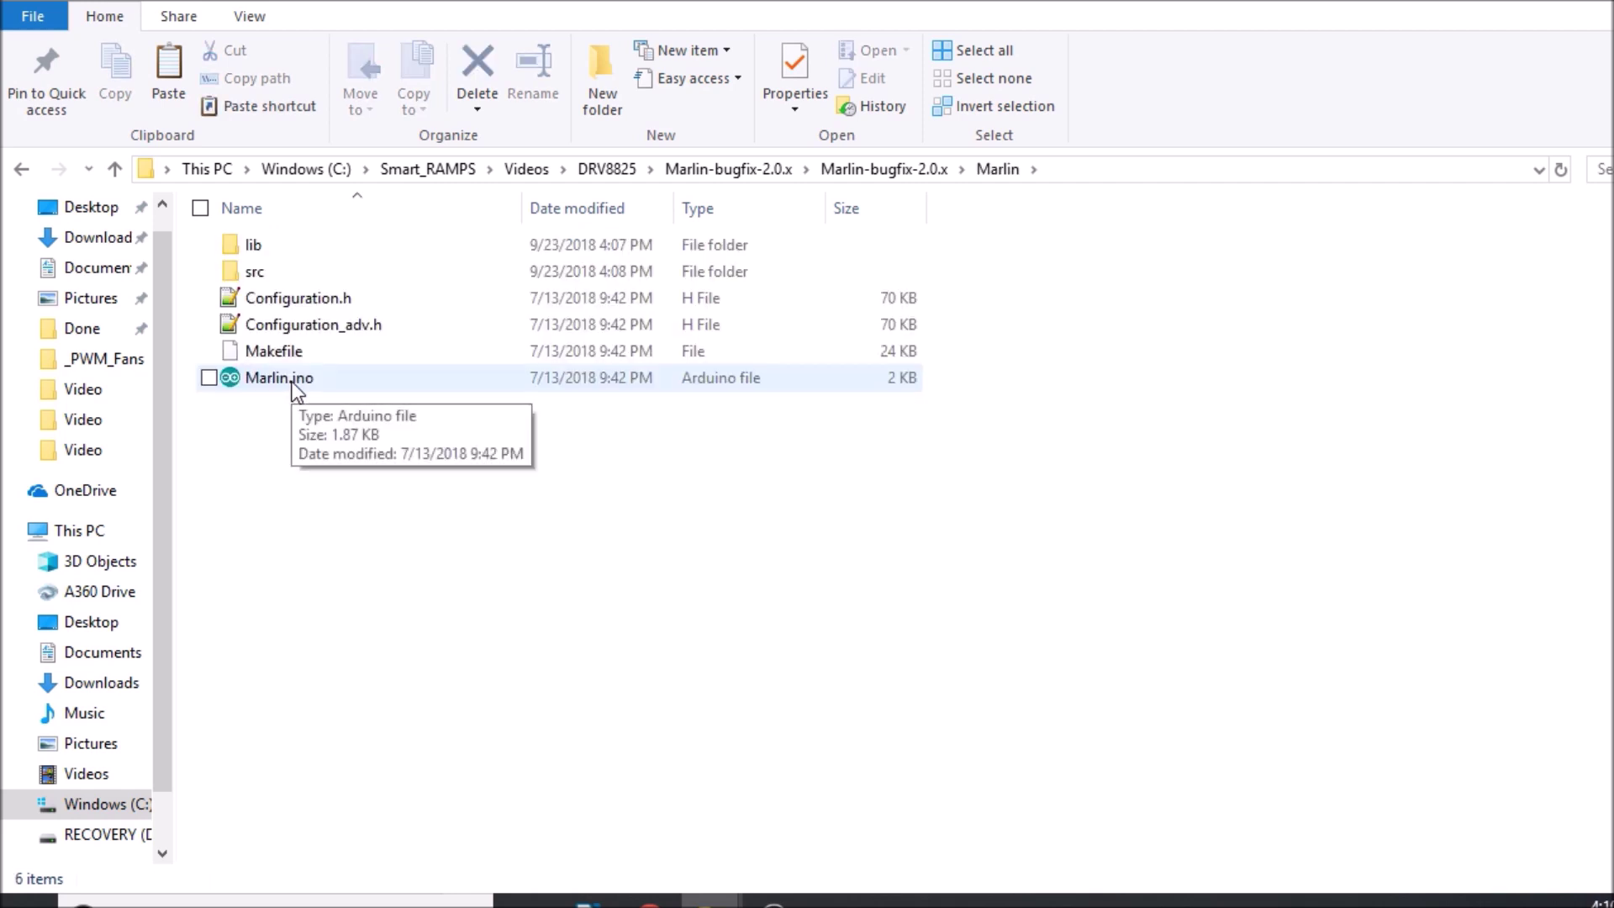
{"action": "double_click", "coordinate": [285, 279]}
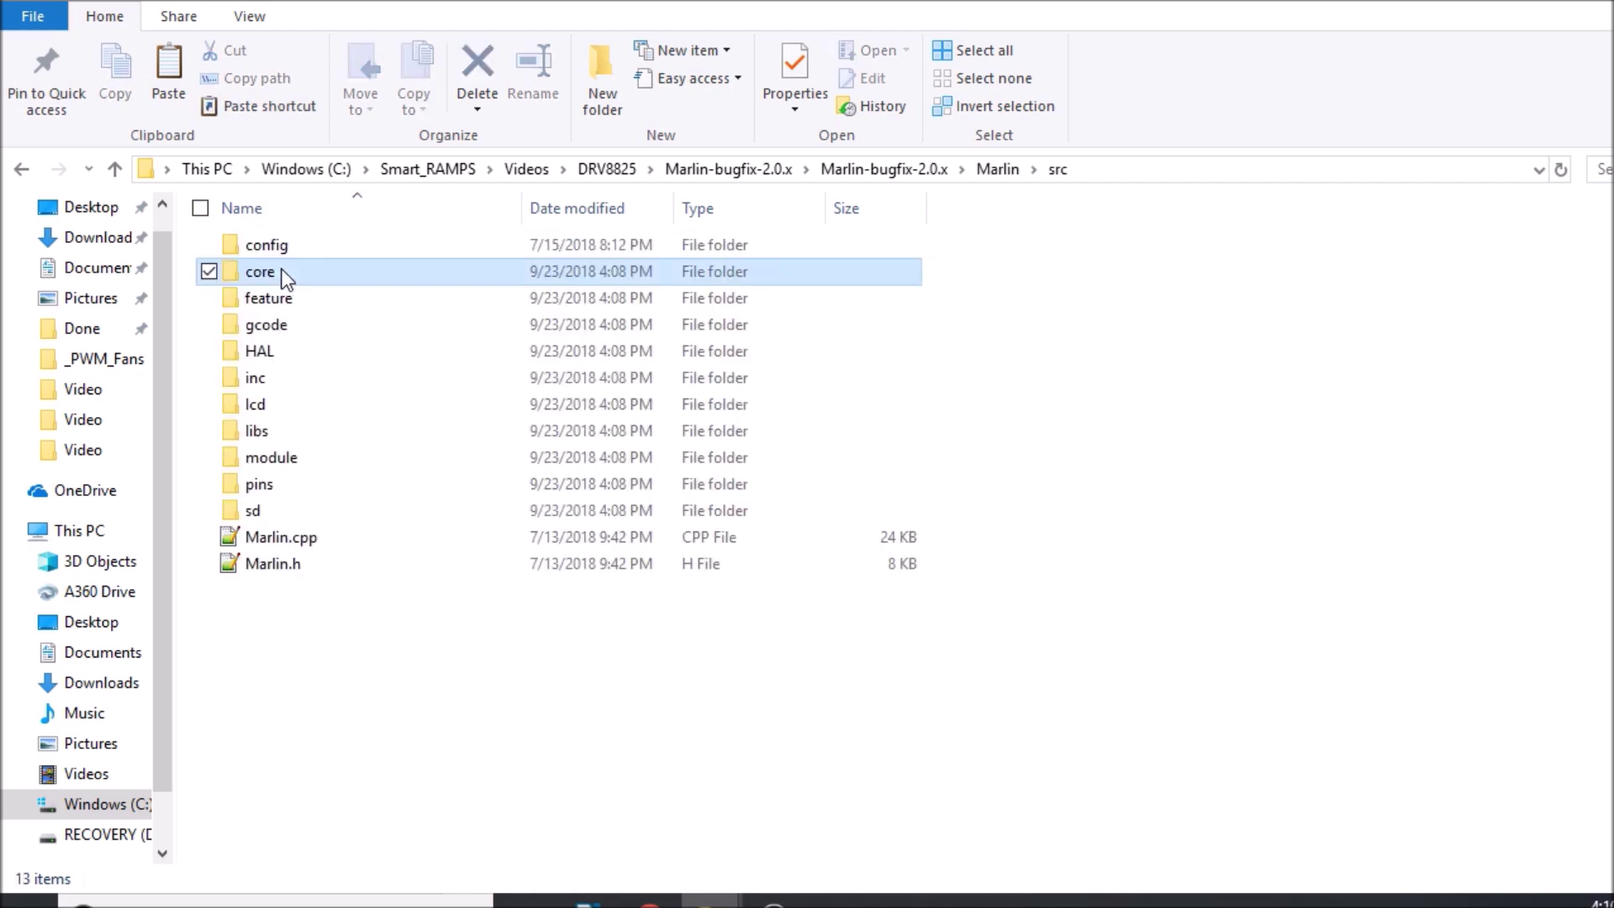
{"action": "double_click", "coordinate": [282, 278]}
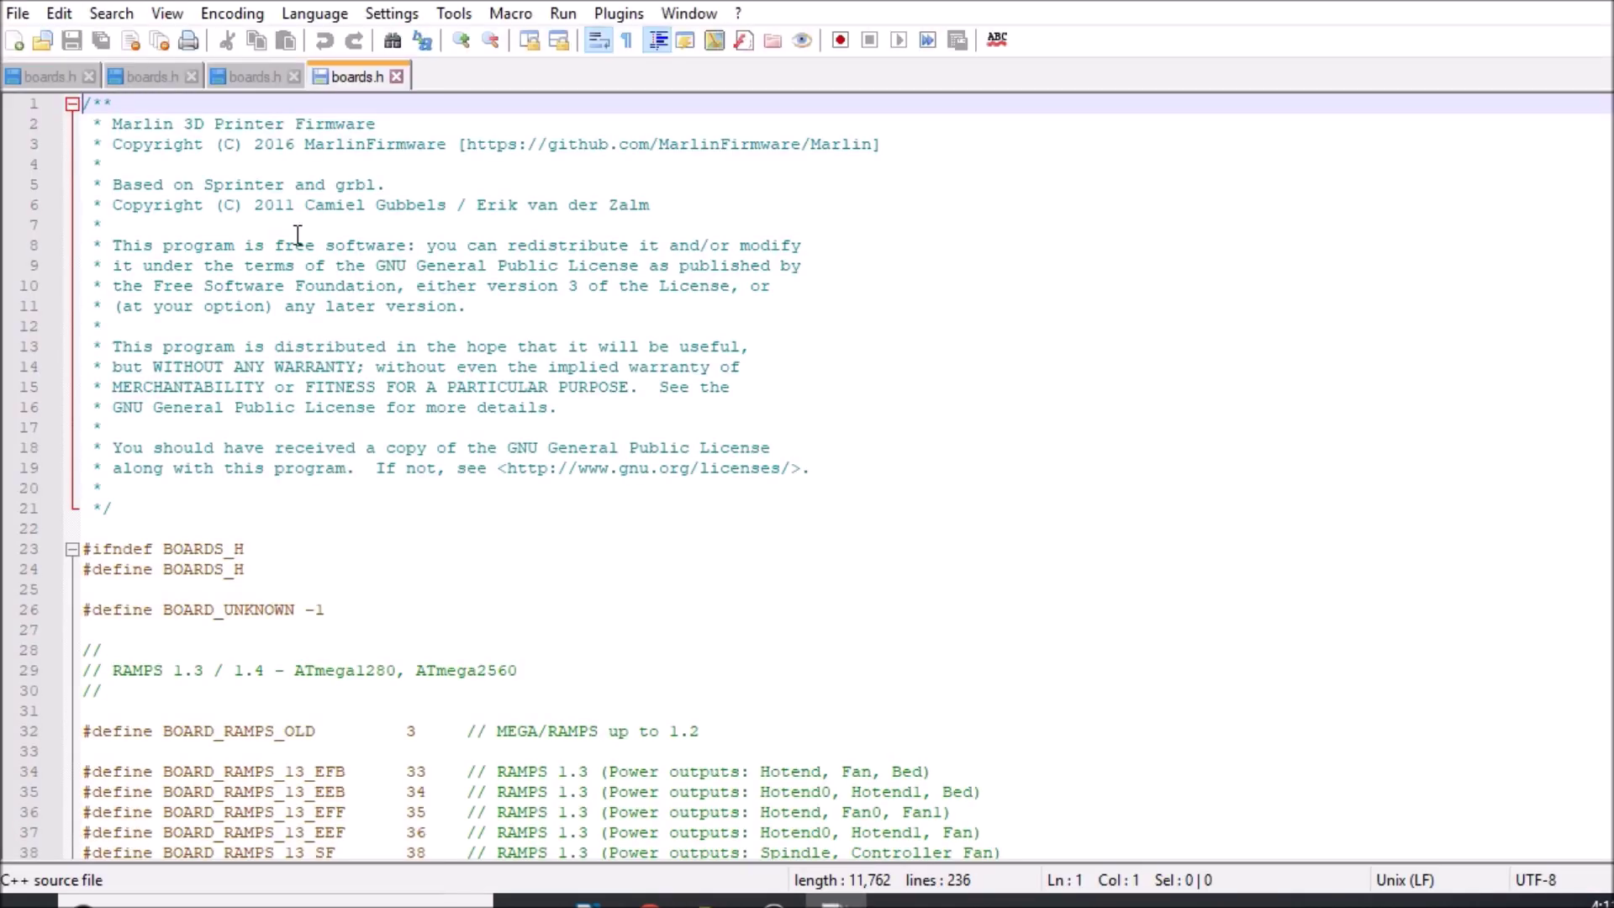
Step: Search boards.h for 'smart', copy BOARD_RAMPS_SMART_EFB, and close that boards.h copy
{"action": "key", "text": "ctrl+f"}
{"action": "type", "text": "smart"}
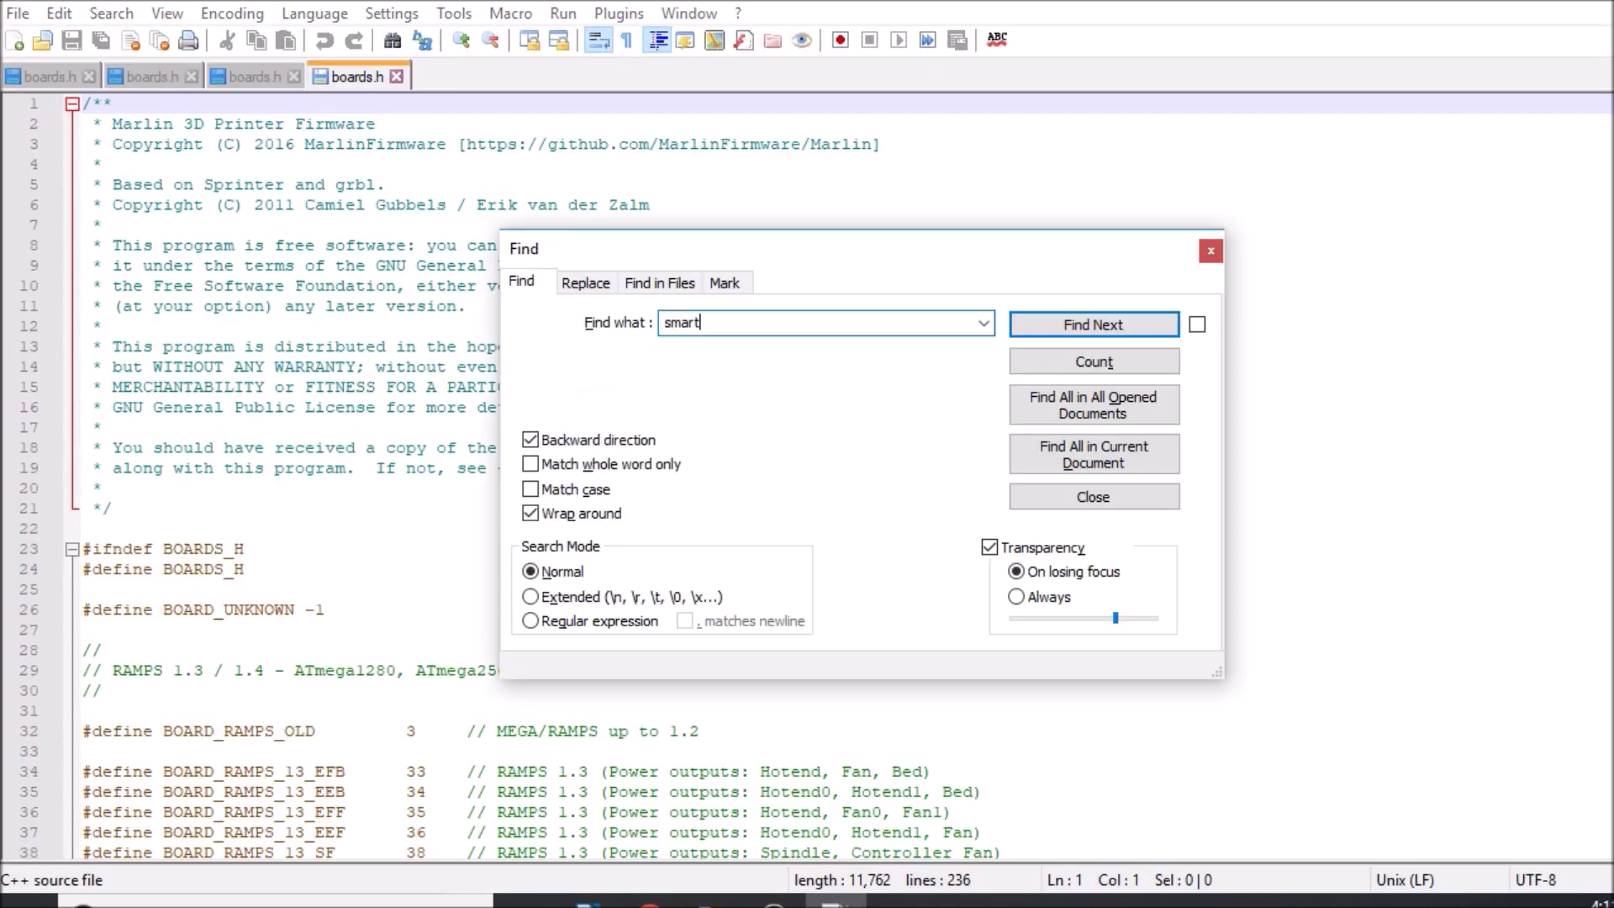
{"action": "key", "text": "Return"}
{"action": "key", "text": "Escape"}
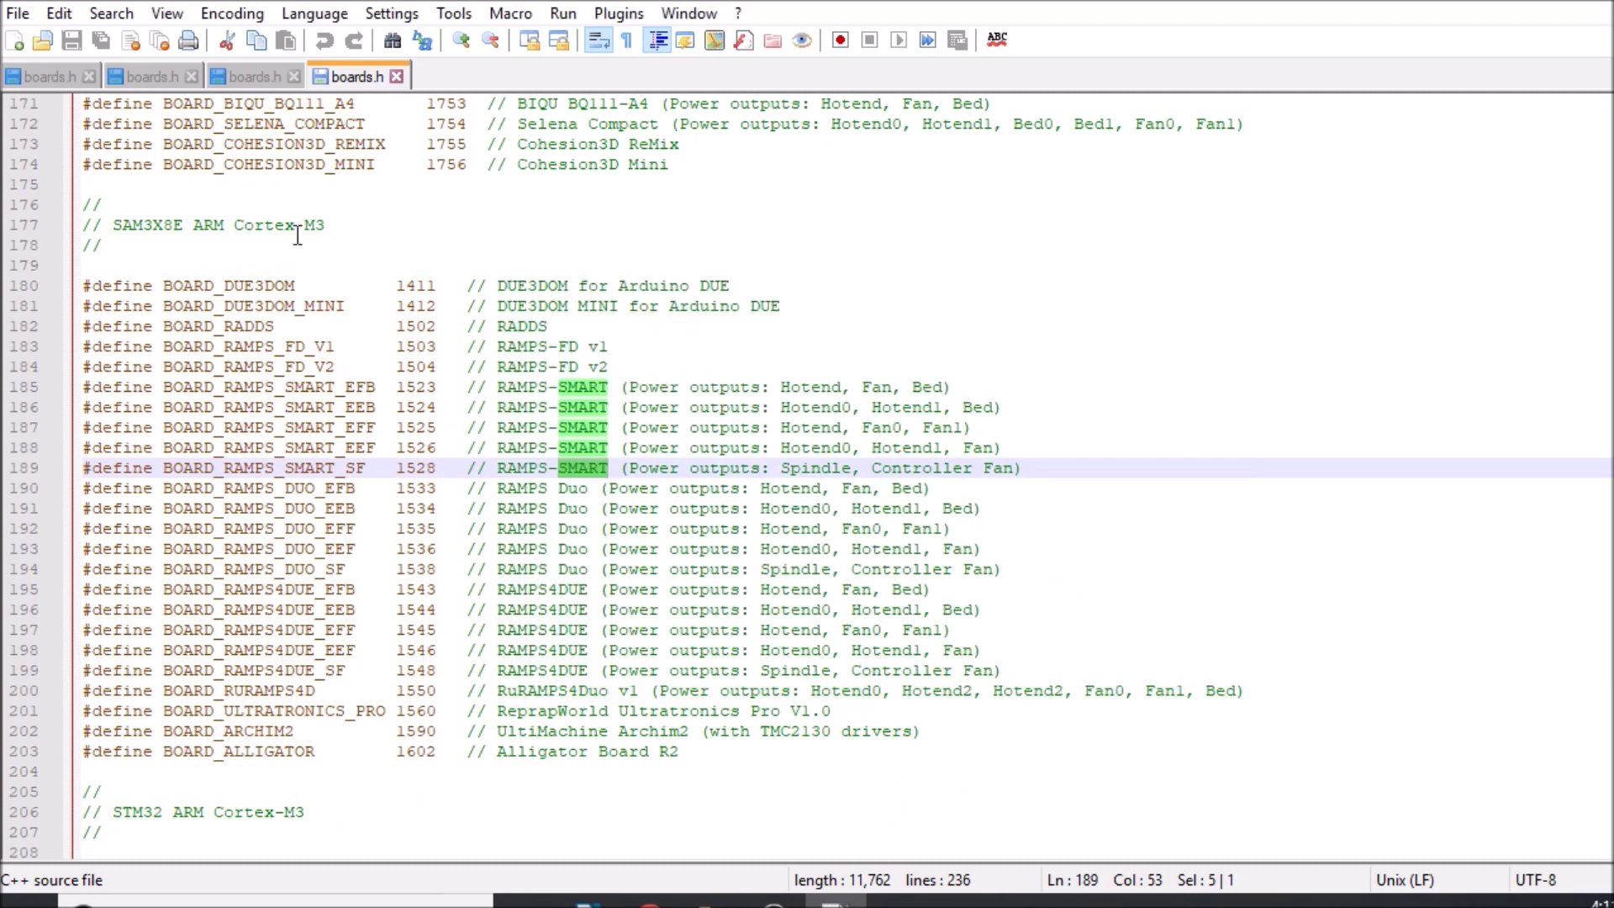
{"action": "left_click", "coordinate": [382, 388]}
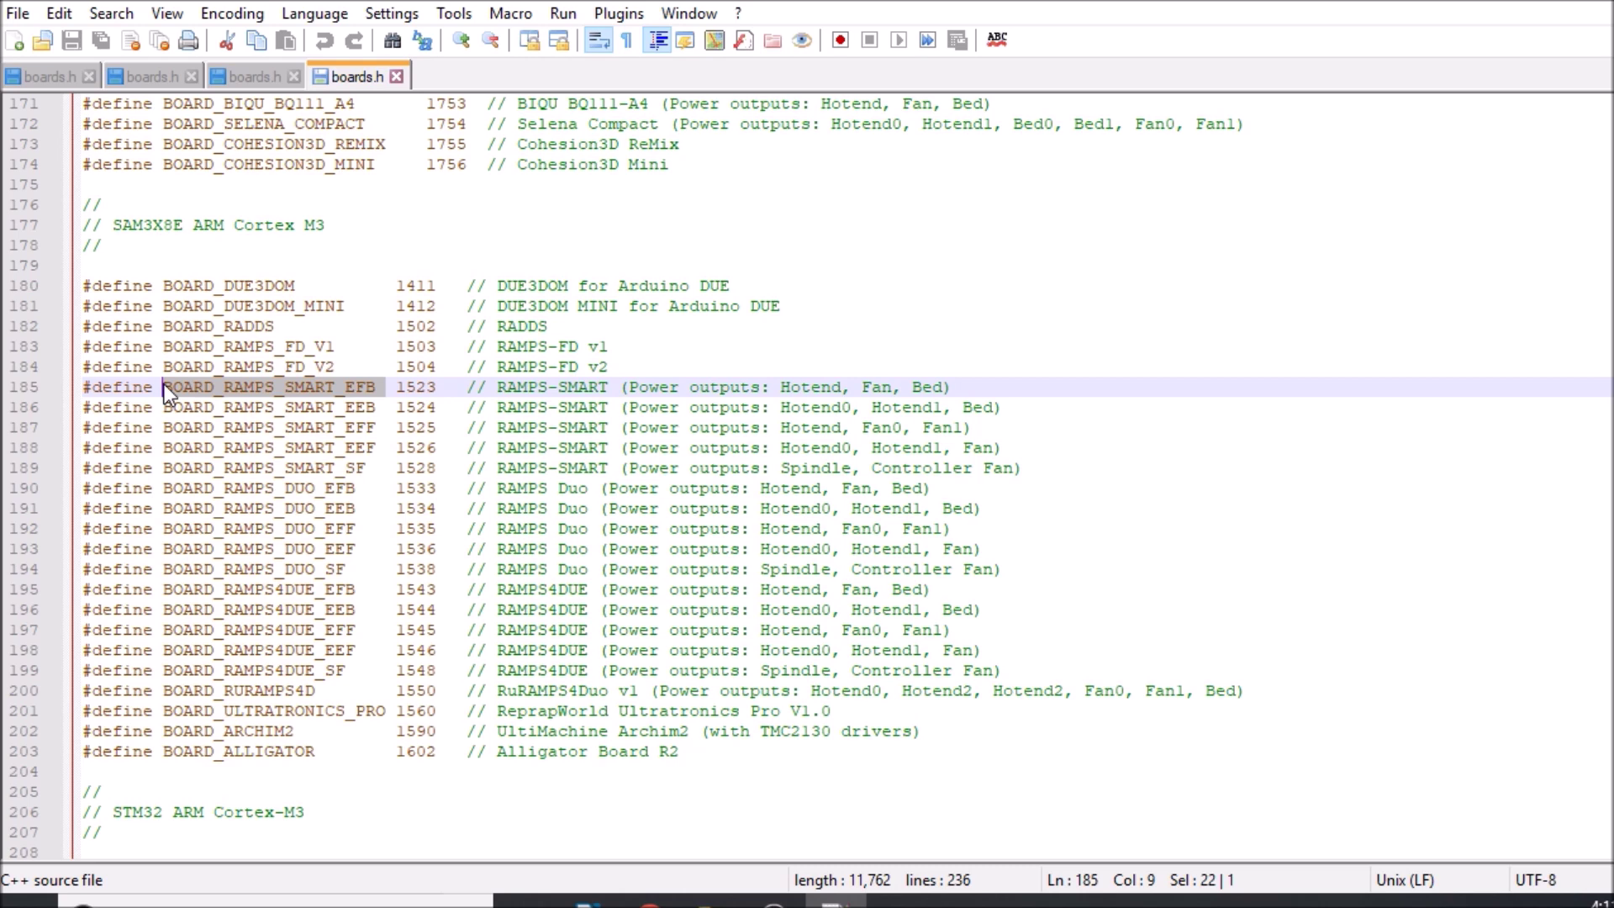
{"action": "left_click", "coordinate": [396, 78]}
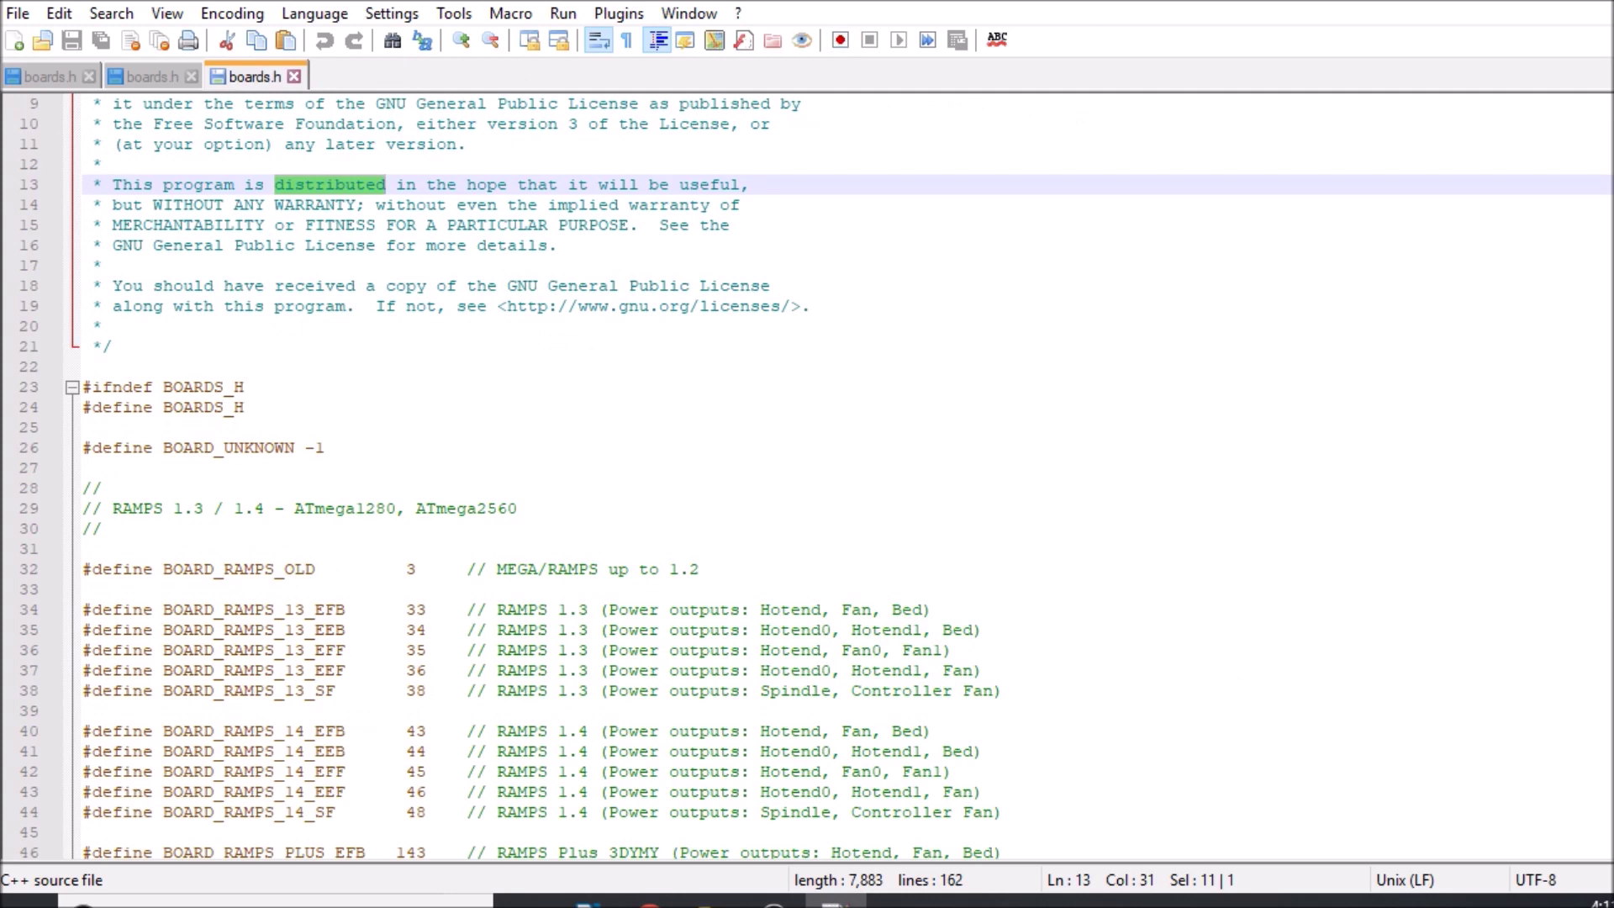
Step: Go back up to the Marlin folder and open Marlin.ino in Arduino IDE
{"action": "key", "text": "alt+Tab"}
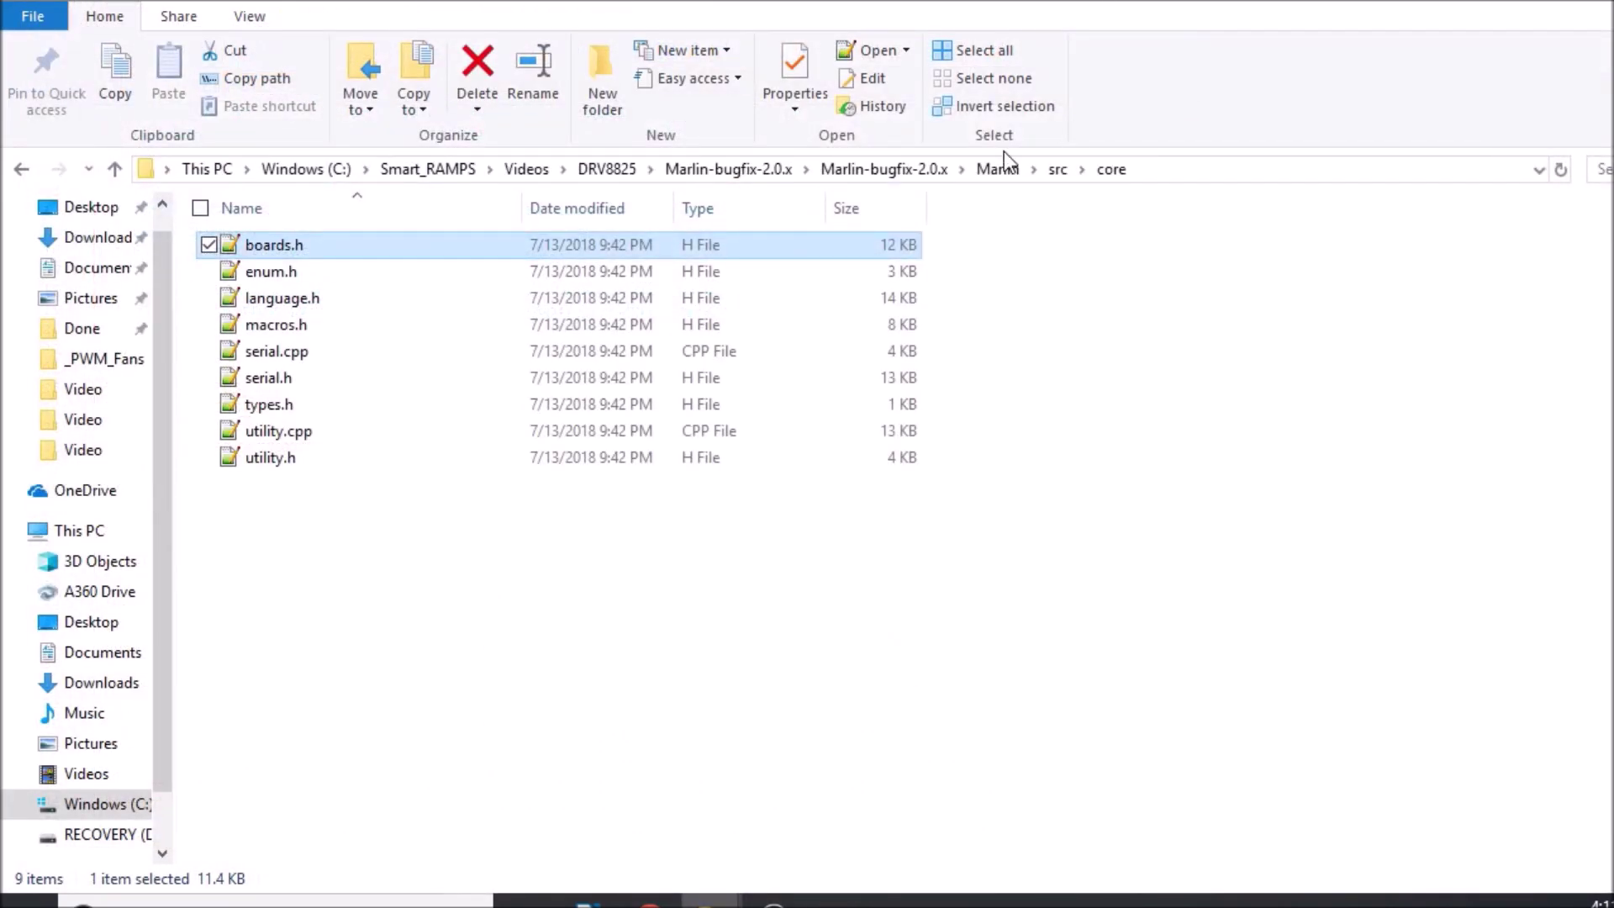
{"action": "key", "text": "BackSpace"}
{"action": "key", "text": "BackSpace"}
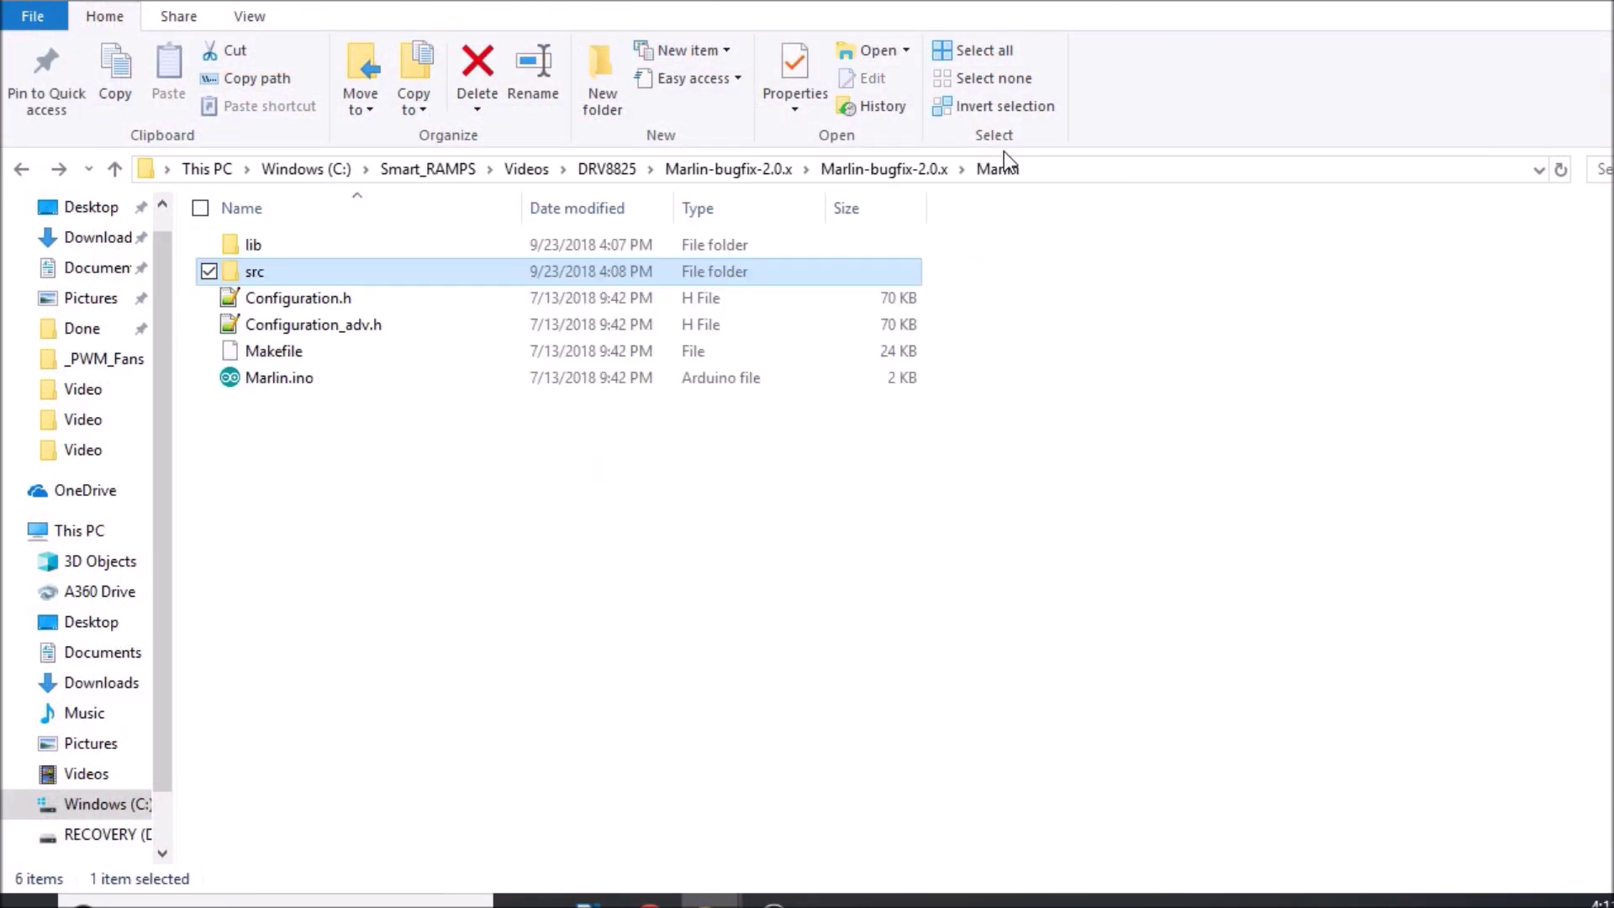
{"action": "left_click", "coordinate": [261, 381]}
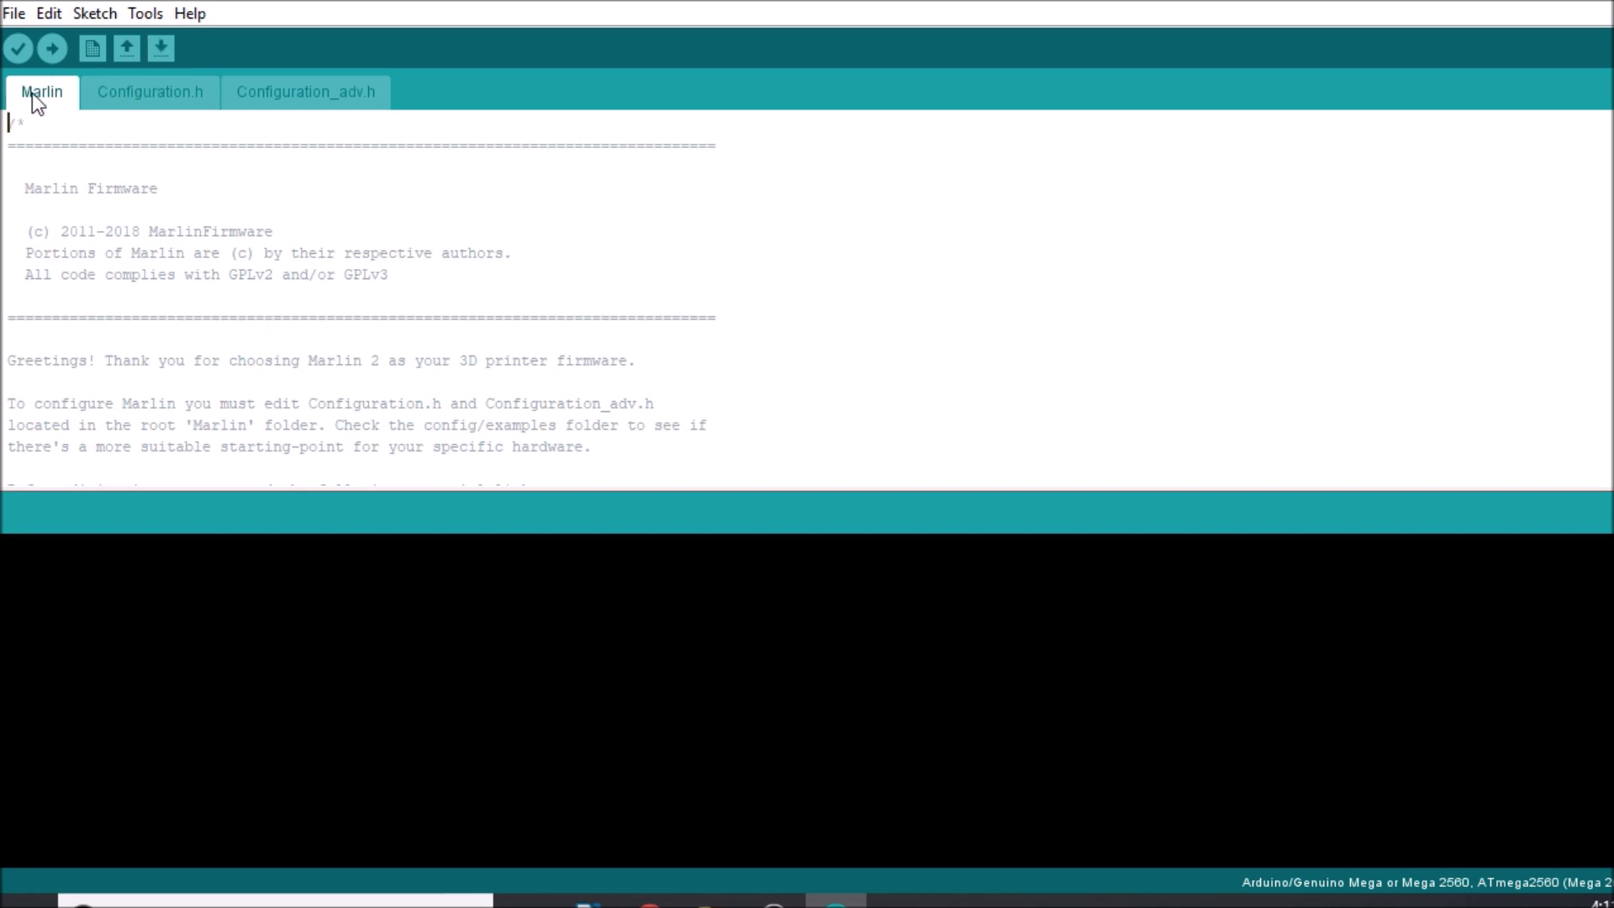
Step: Look over the Configuration.h and Configuration_adv.h tabs, ending in Configuration.h
{"action": "left_click", "coordinate": [151, 98]}
{"action": "left_click", "coordinate": [306, 97]}
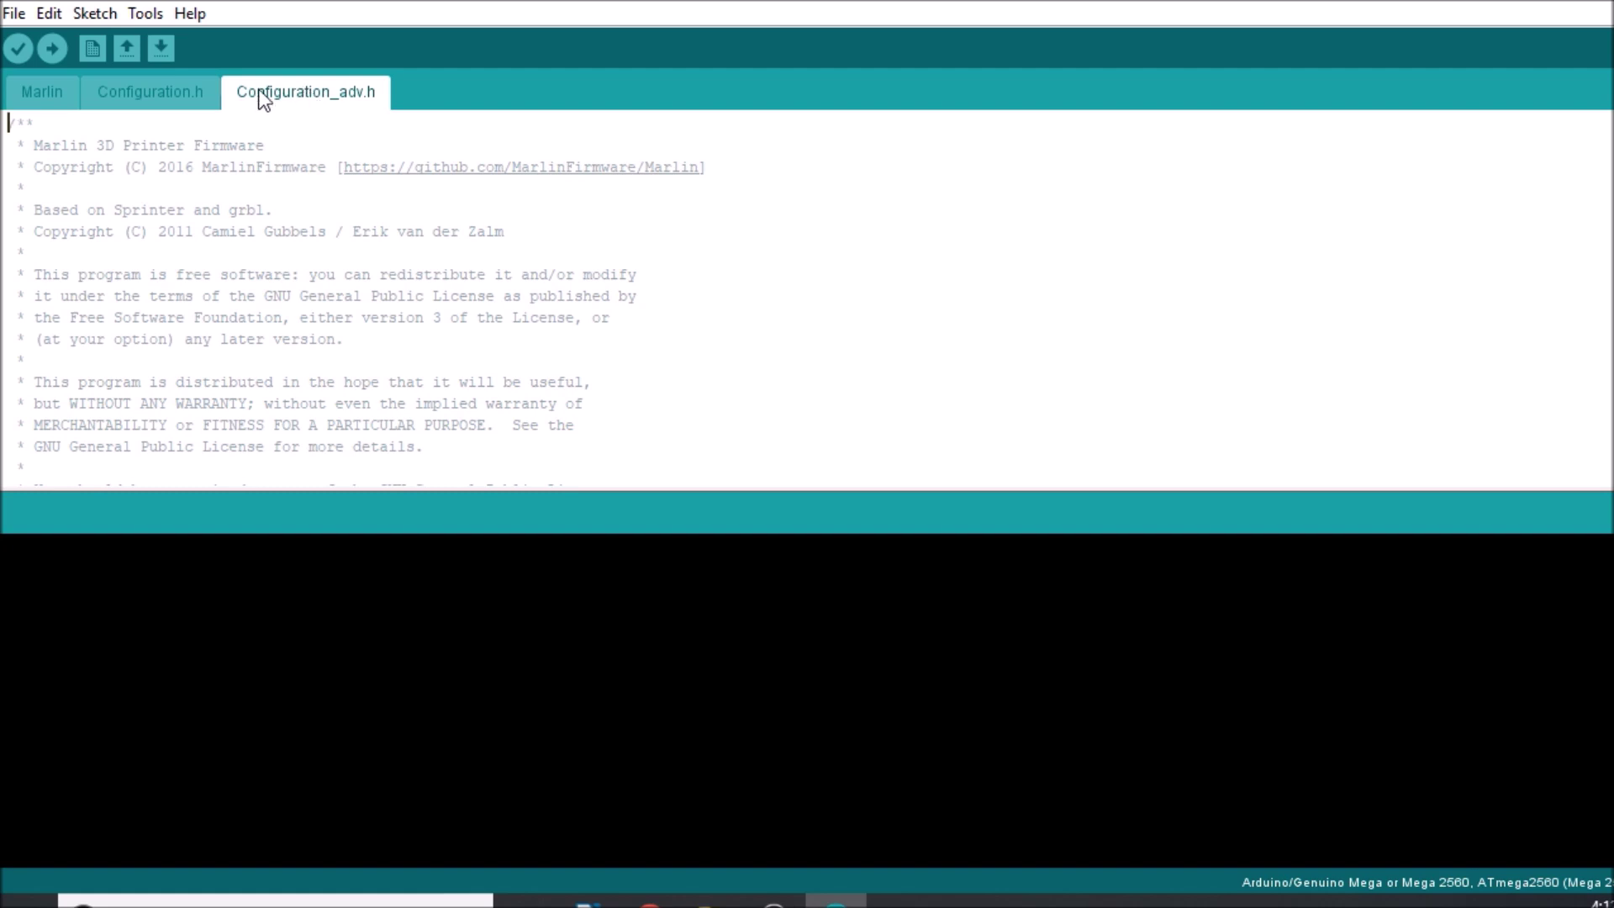
{"action": "left_click", "coordinate": [148, 87]}
{"action": "left_click", "coordinate": [651, 247]}
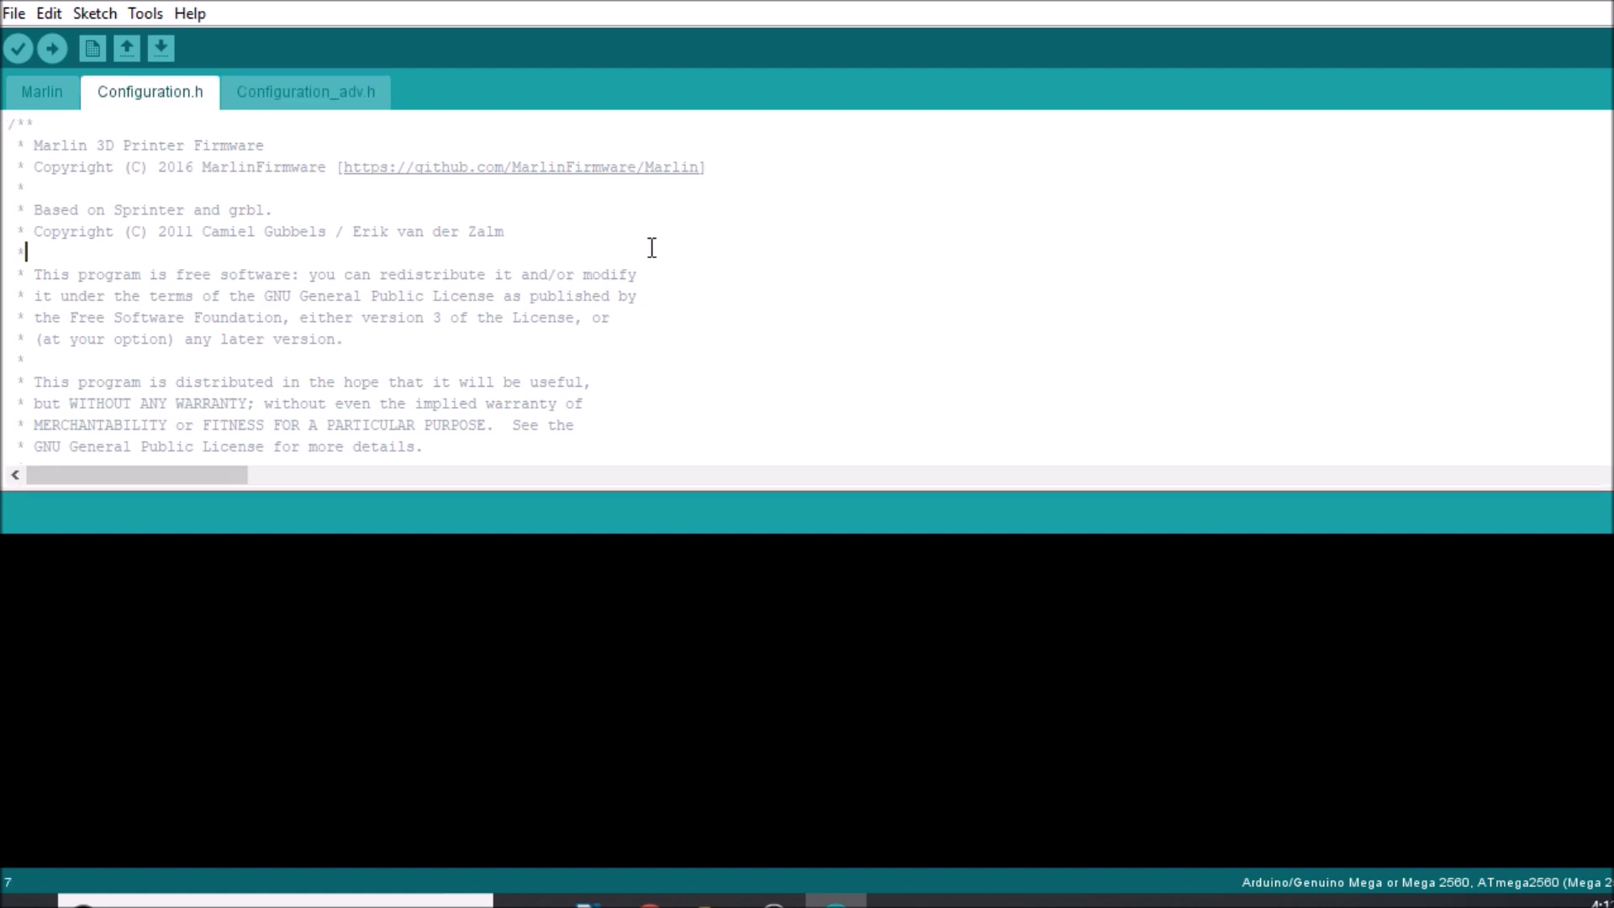
Step: Find the MOTHERBOARD line and replace BOARD_RAMPS_14_EFB with the pasted BOARD_RAMPS_SMART_EFB
{"action": "key", "text": "ctrl+f"}
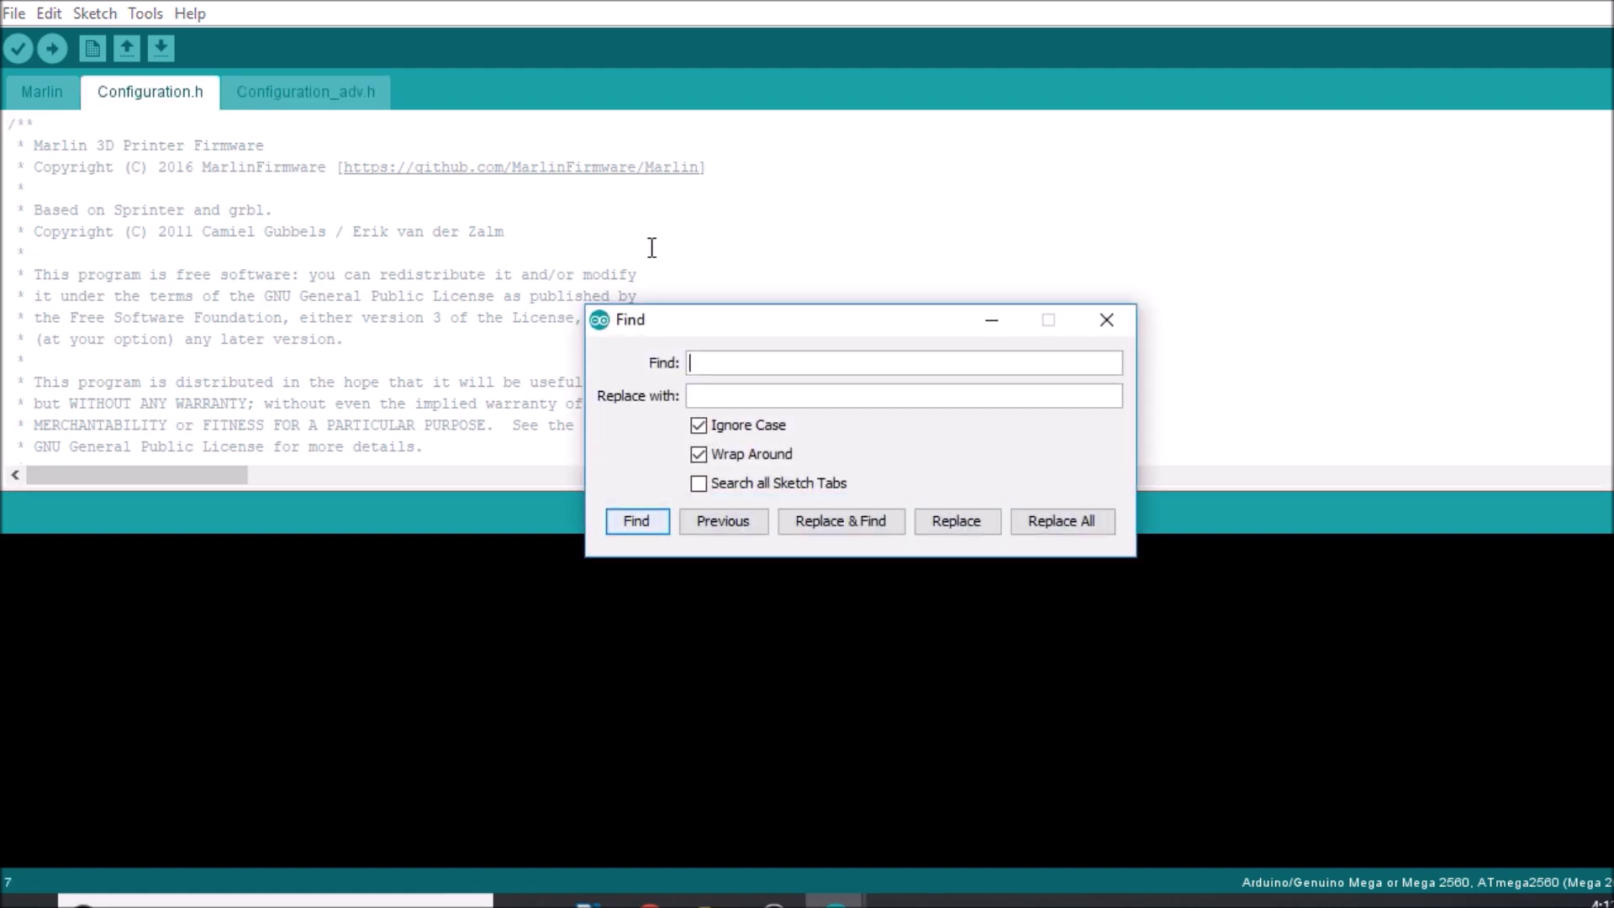
{"action": "type", "text": "mother"}
{"action": "key", "text": "Return"}
{"action": "key", "text": "Return"}
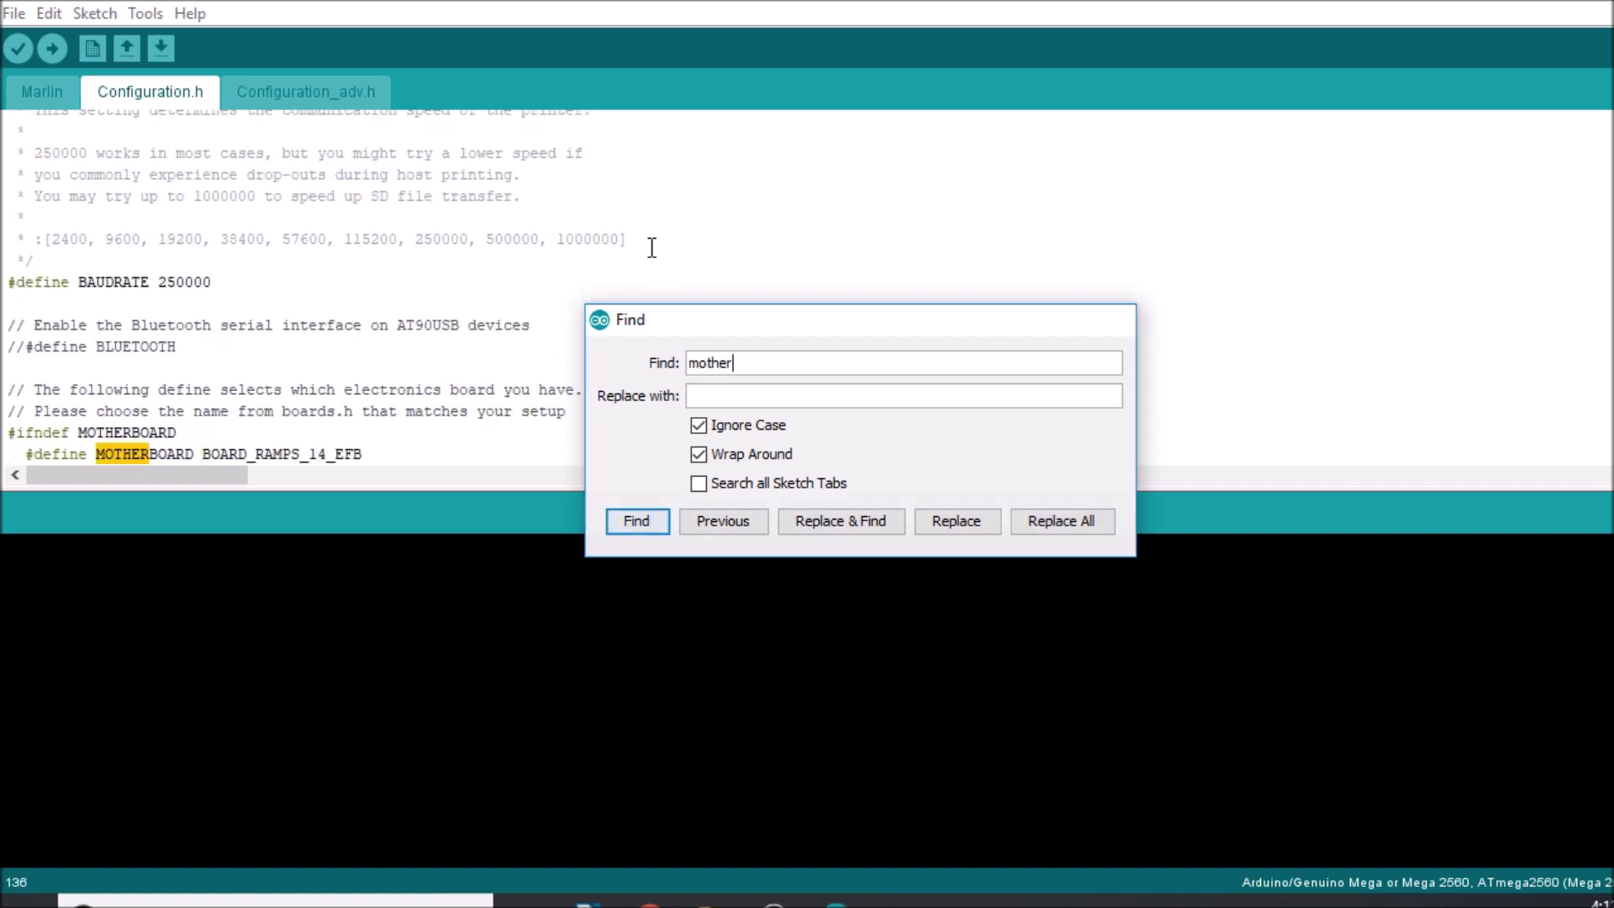
{"action": "key", "text": "Escape"}
{"action": "key", "text": "Right"}
{"action": "key", "text": "Right"}
{"action": "key", "text": "Right"}
{"action": "key", "text": "Right"}
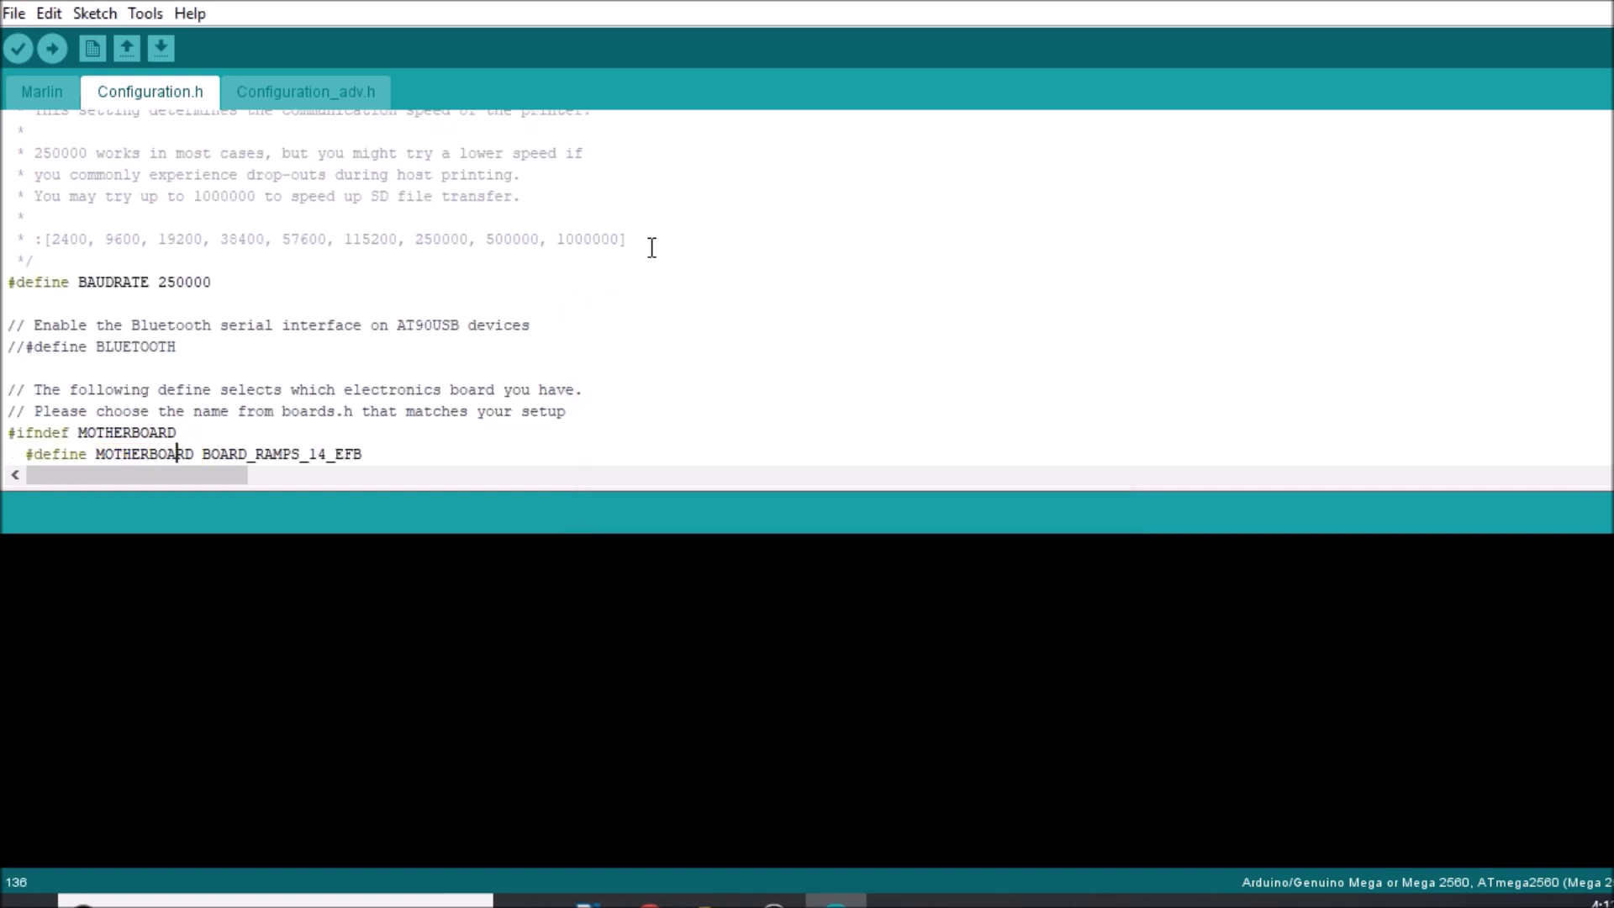
{"action": "key", "text": "Right"}
{"action": "key", "text": "Right"}
{"action": "key", "text": "Right"}
{"action": "key", "text": "shift+Right"}
{"action": "key", "text": "shift+Right"}
{"action": "key", "text": "shift+Right"}
{"action": "key", "text": "shift+Right"}
{"action": "key", "text": "shift+Right"}
{"action": "key", "text": "shift+Right"}
{"action": "key", "text": "shift+Right"}
{"action": "key", "text": "shift+Right"}
{"action": "key", "text": "shift+Right"}
{"action": "key", "text": "shift+Right"}
{"action": "key", "text": "shift+Right"}
{"action": "key", "text": "shift+Right"}
{"action": "key", "text": "shift+Right"}
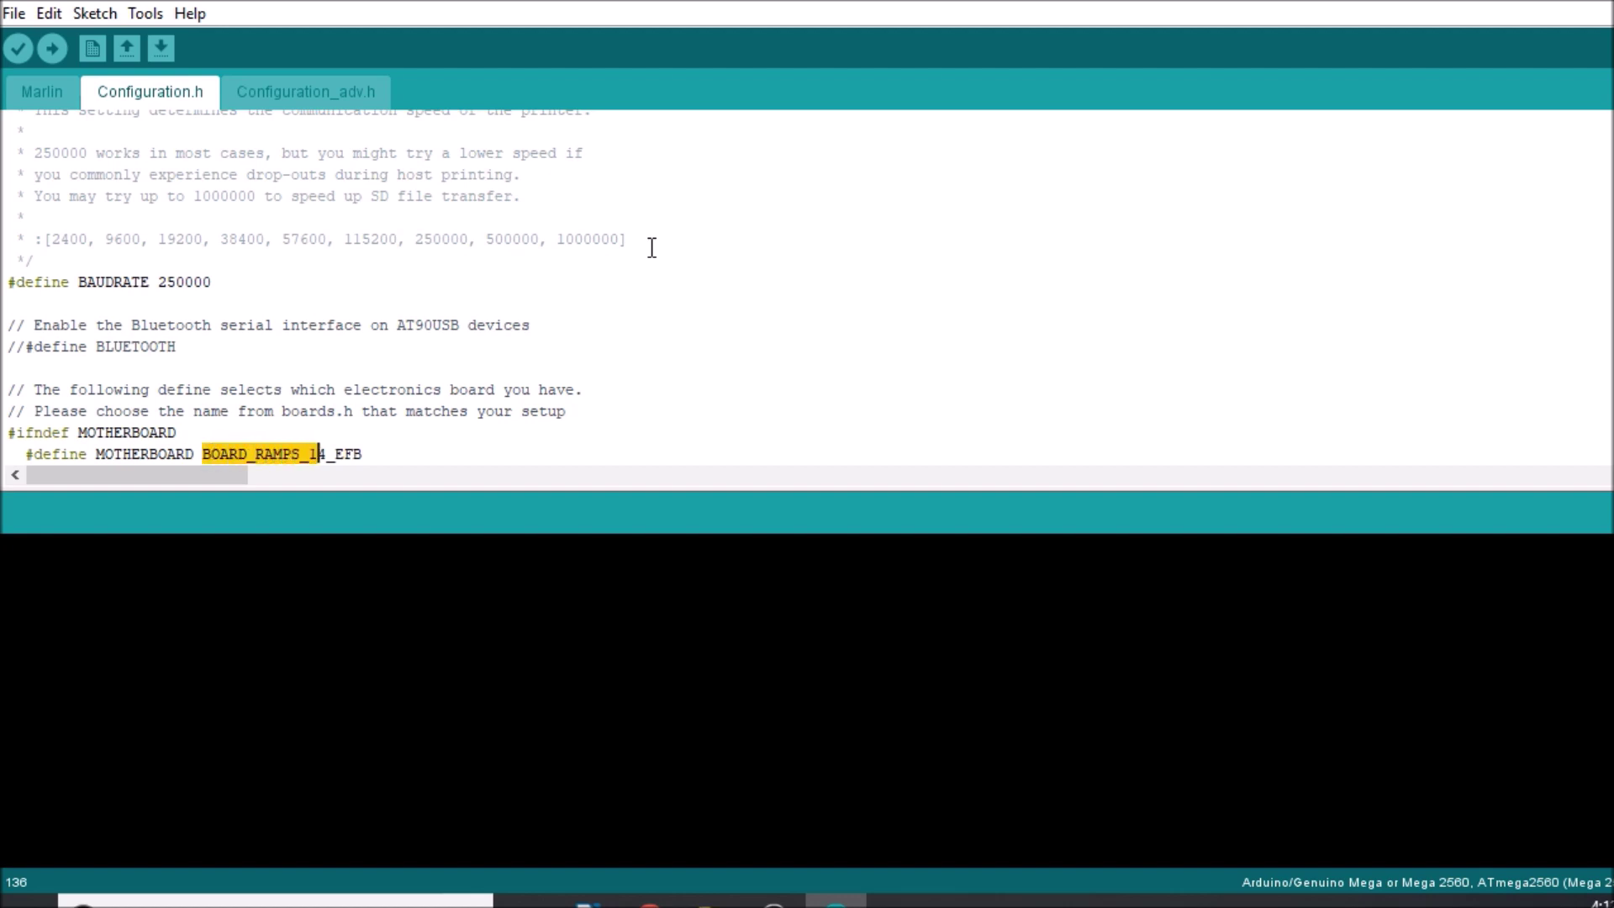
{"action": "key", "text": "shift+Right"}
{"action": "key", "text": "shift+Right"}
{"action": "key", "text": "shift+Right"}
{"action": "key", "text": "shift+Right"}
{"action": "key", "text": "shift+Right"}
{"action": "type", "text": "BOARD_RAMPS_SMART_EFB"}
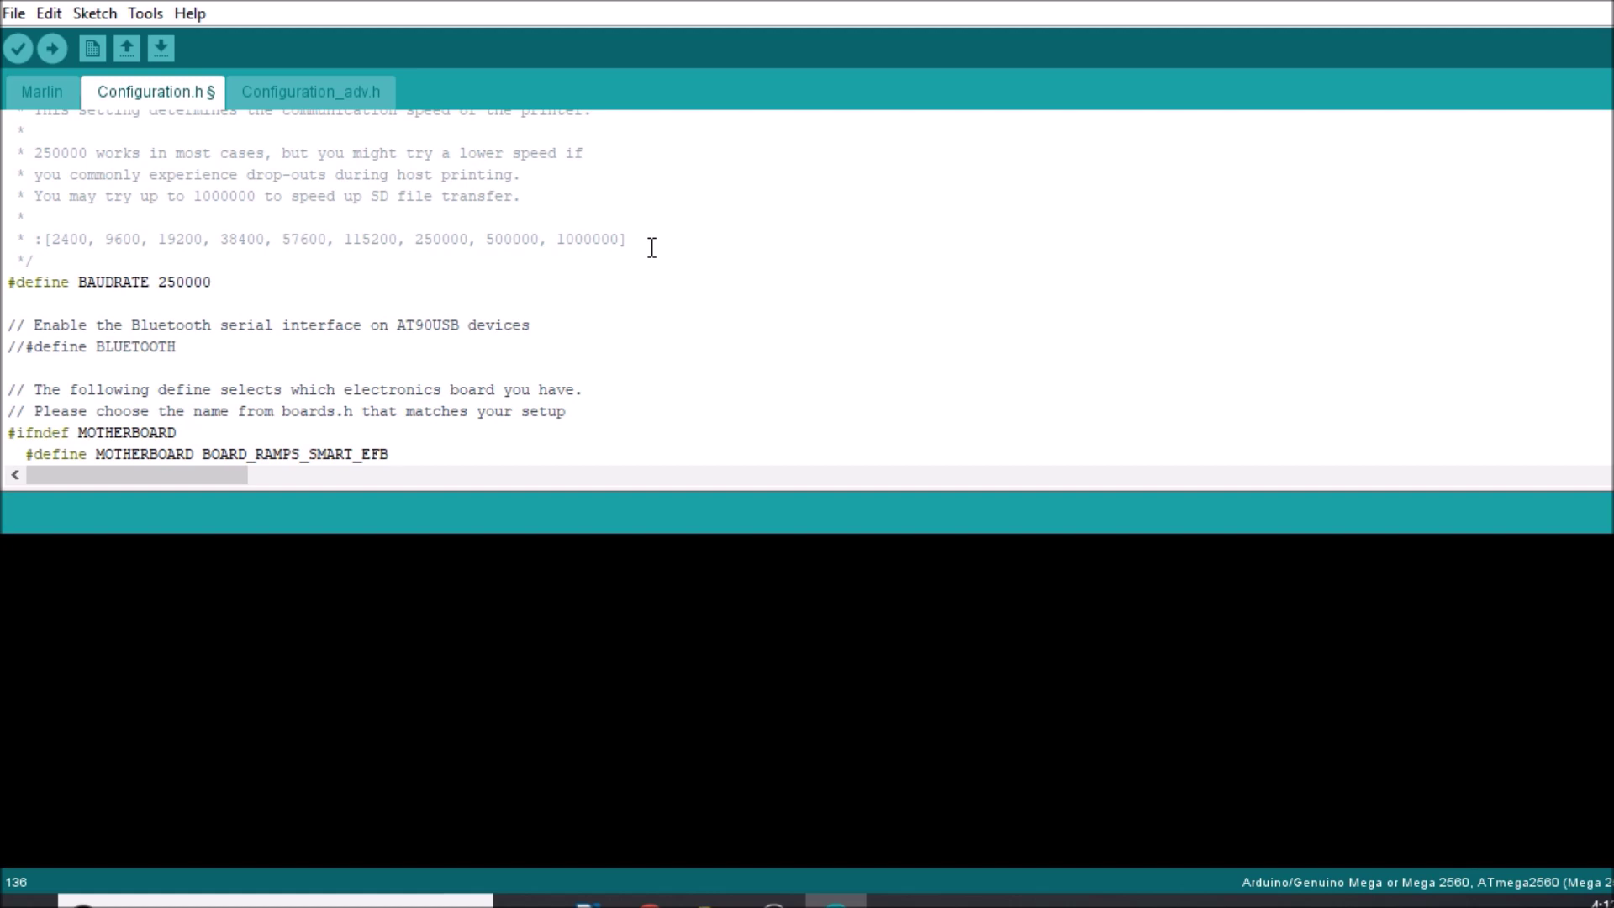
Step: Search Configuration.h for 'step' until reaching DEFAULT_AXIS_STEPS_PER_UNIT { 80, 80, 4000, 500 }
{"action": "key", "text": "ctrl+f"}
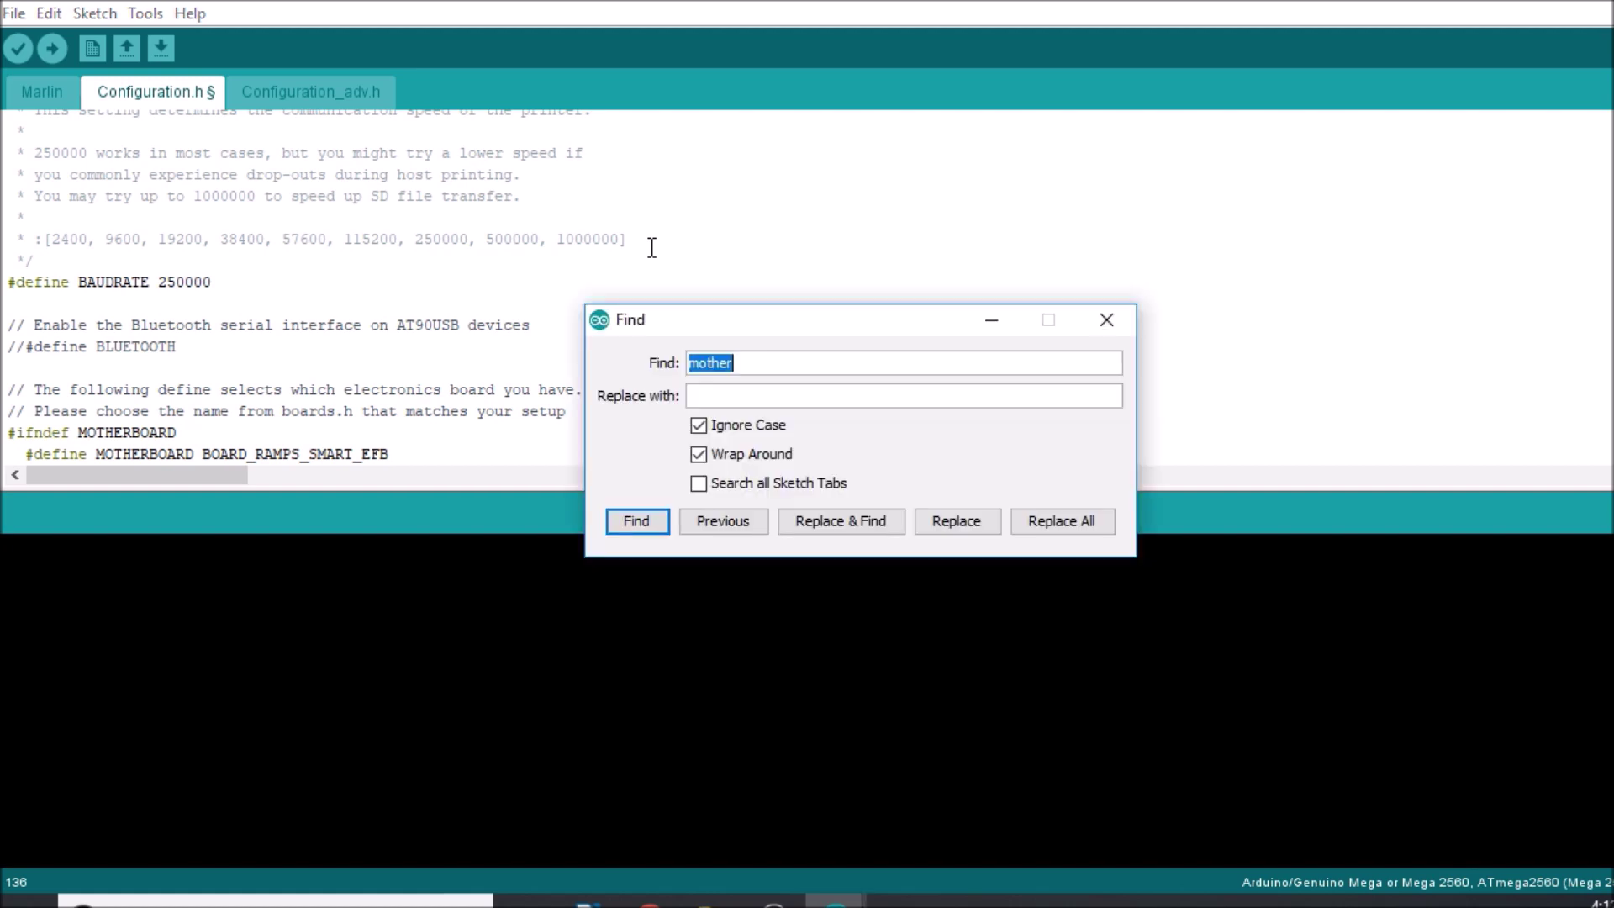
{"action": "type", "text": "ste"}
{"action": "type", "text": "p"}
{"action": "key", "text": "Return"}
{"action": "key", "text": "Return"}
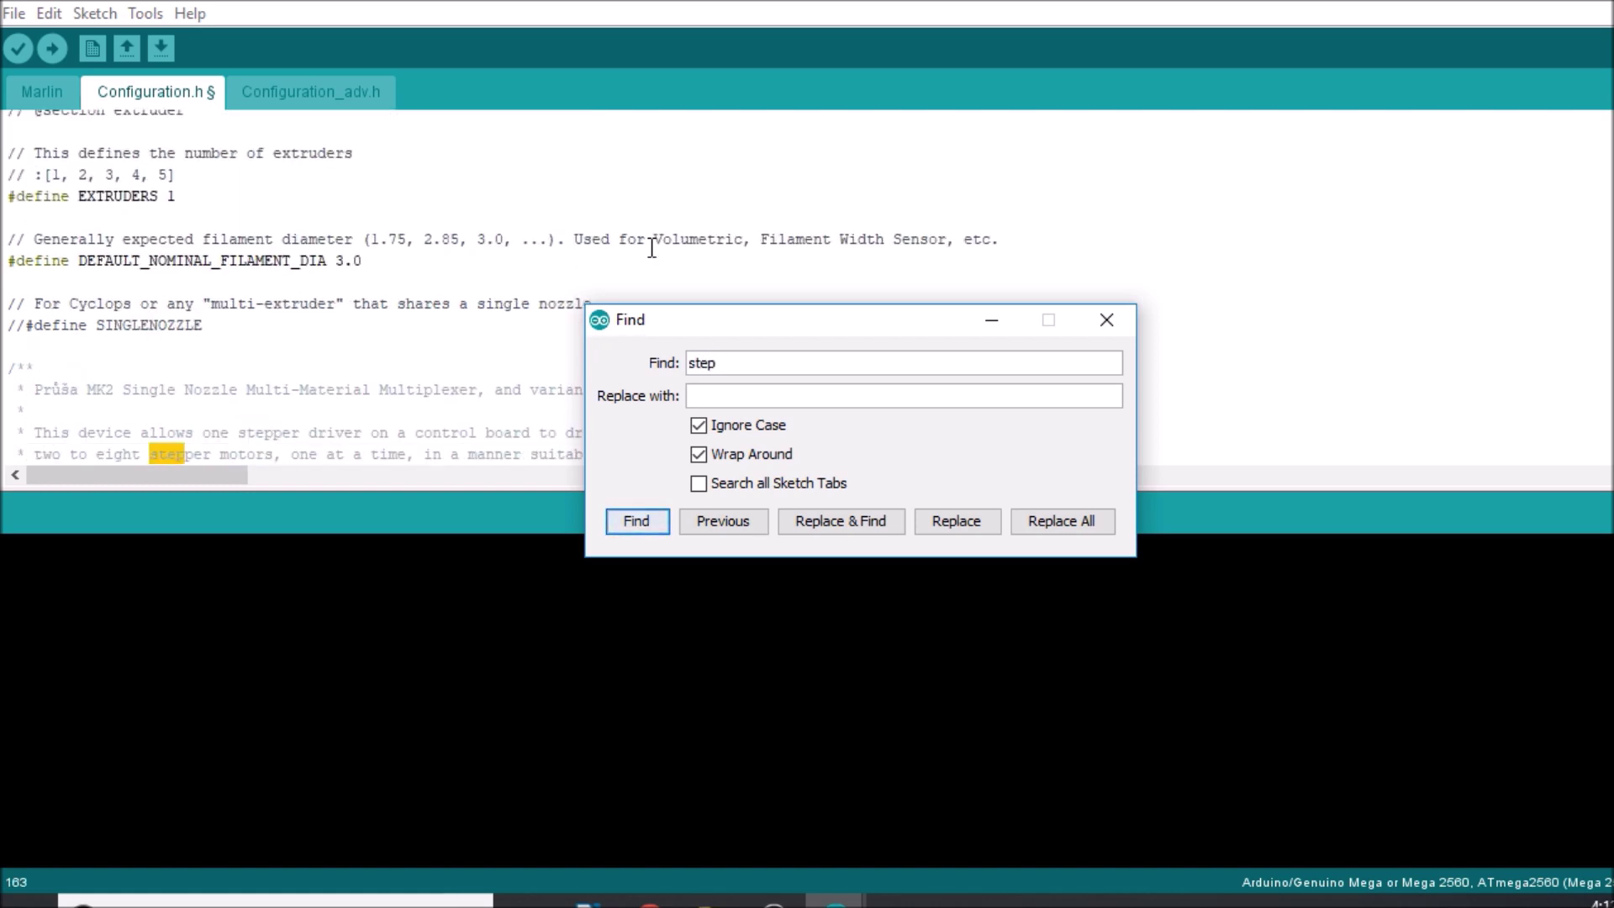
{"action": "key", "text": "Return"}
{"action": "key", "text": "Return"}
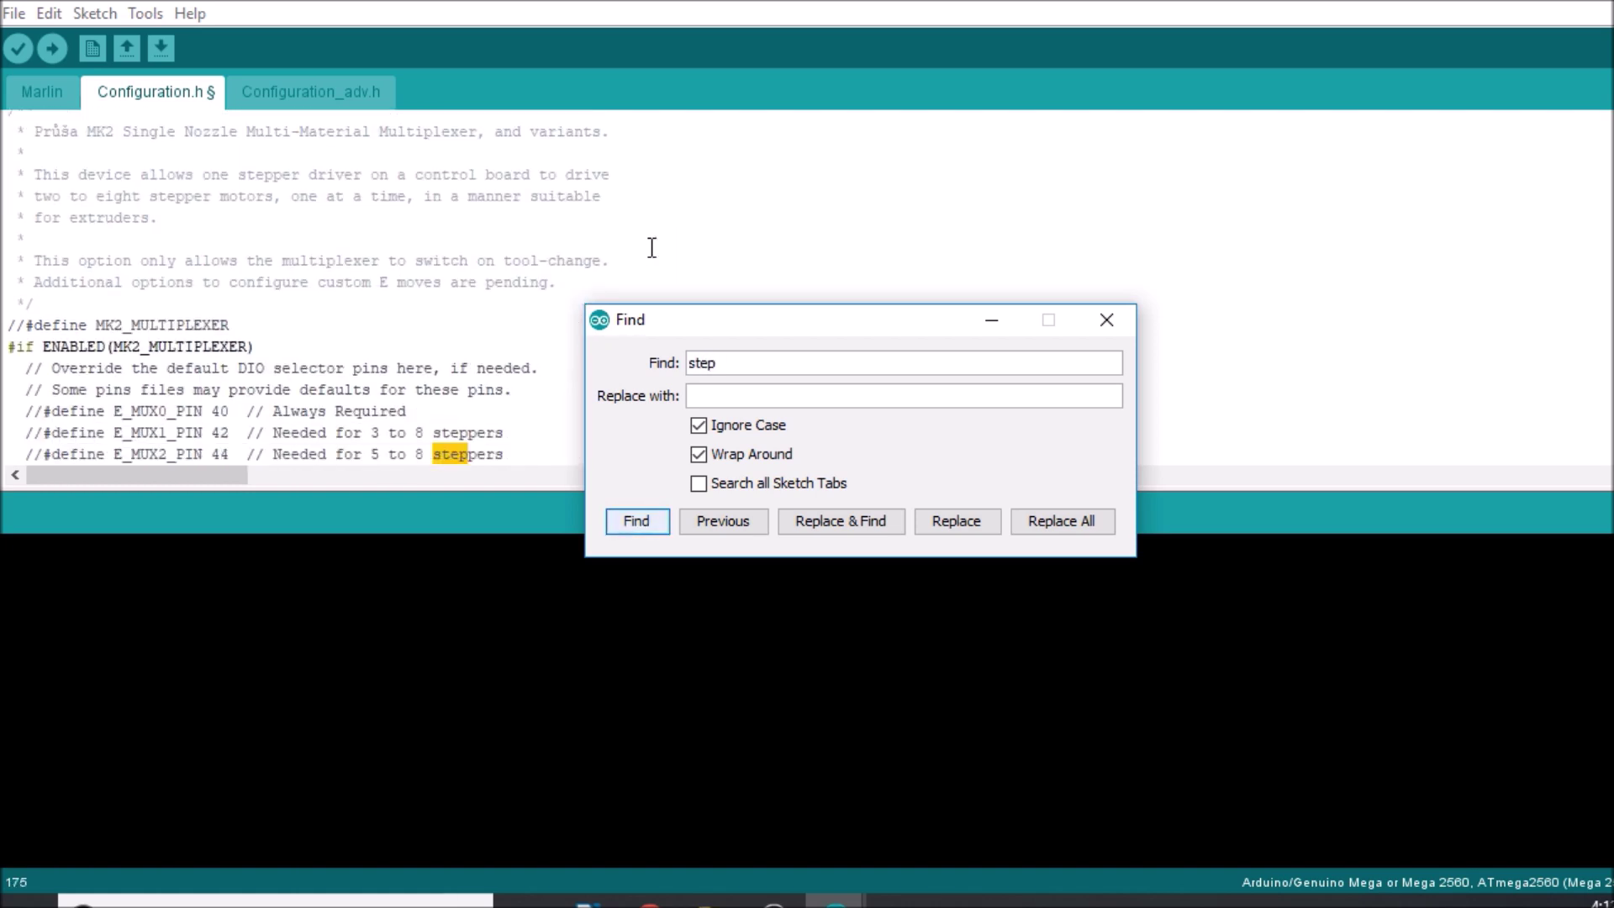
{"action": "key", "text": "Return"}
{"action": "key", "text": "Return"}
{"action": "key", "text": "Return"}
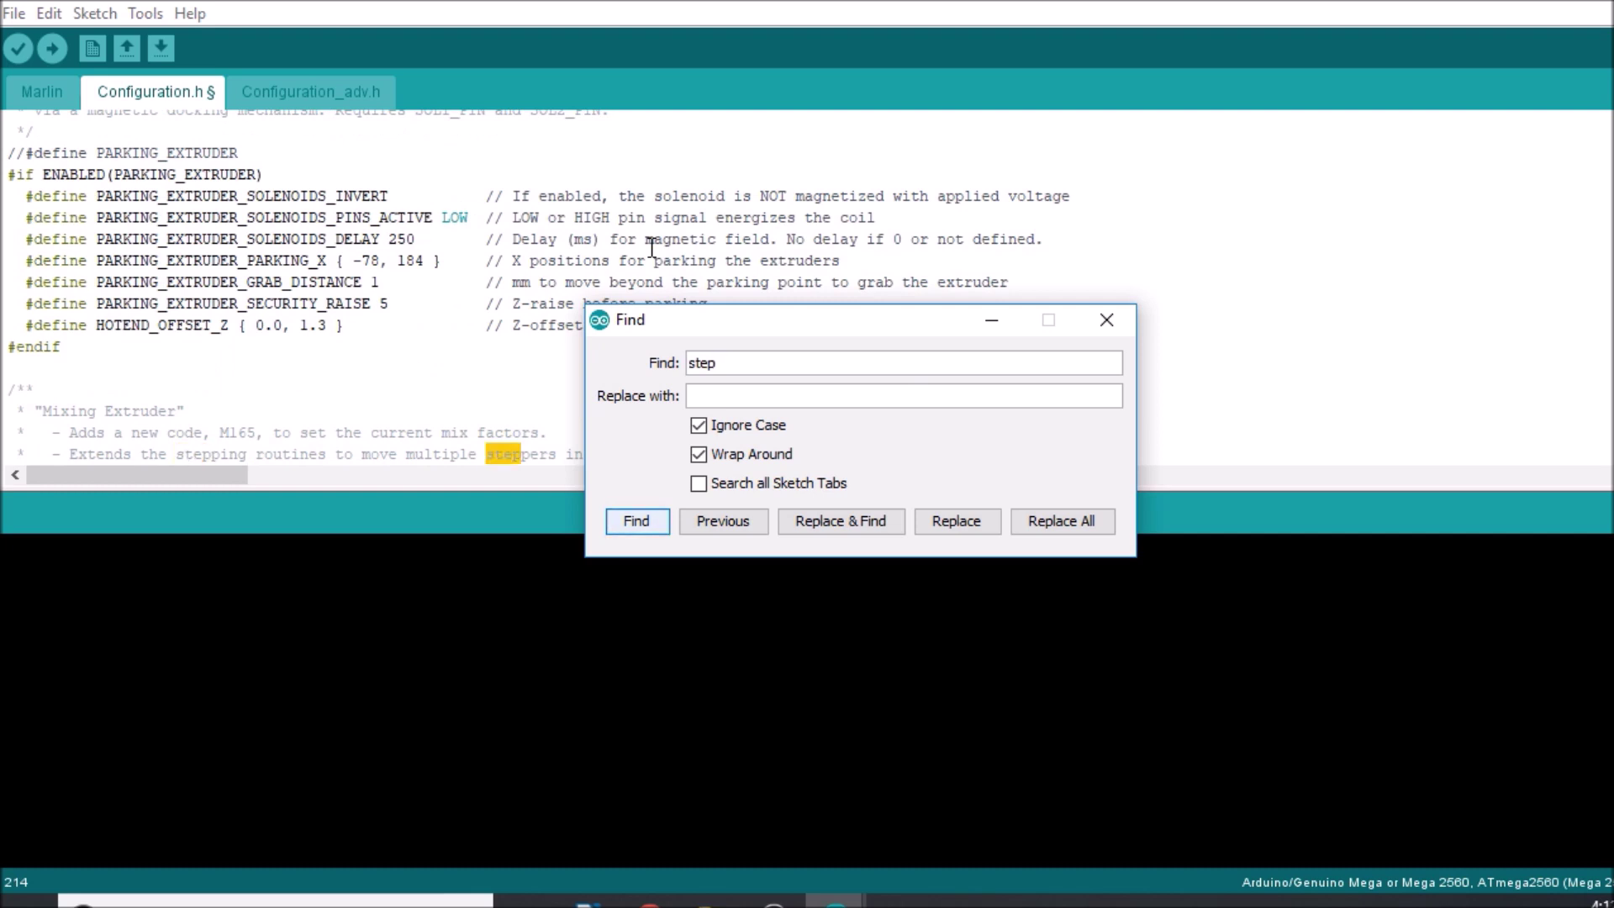
{"action": "key", "text": "Return"}
{"action": "key", "text": "Return"}
{"action": "key", "text": "Return"}
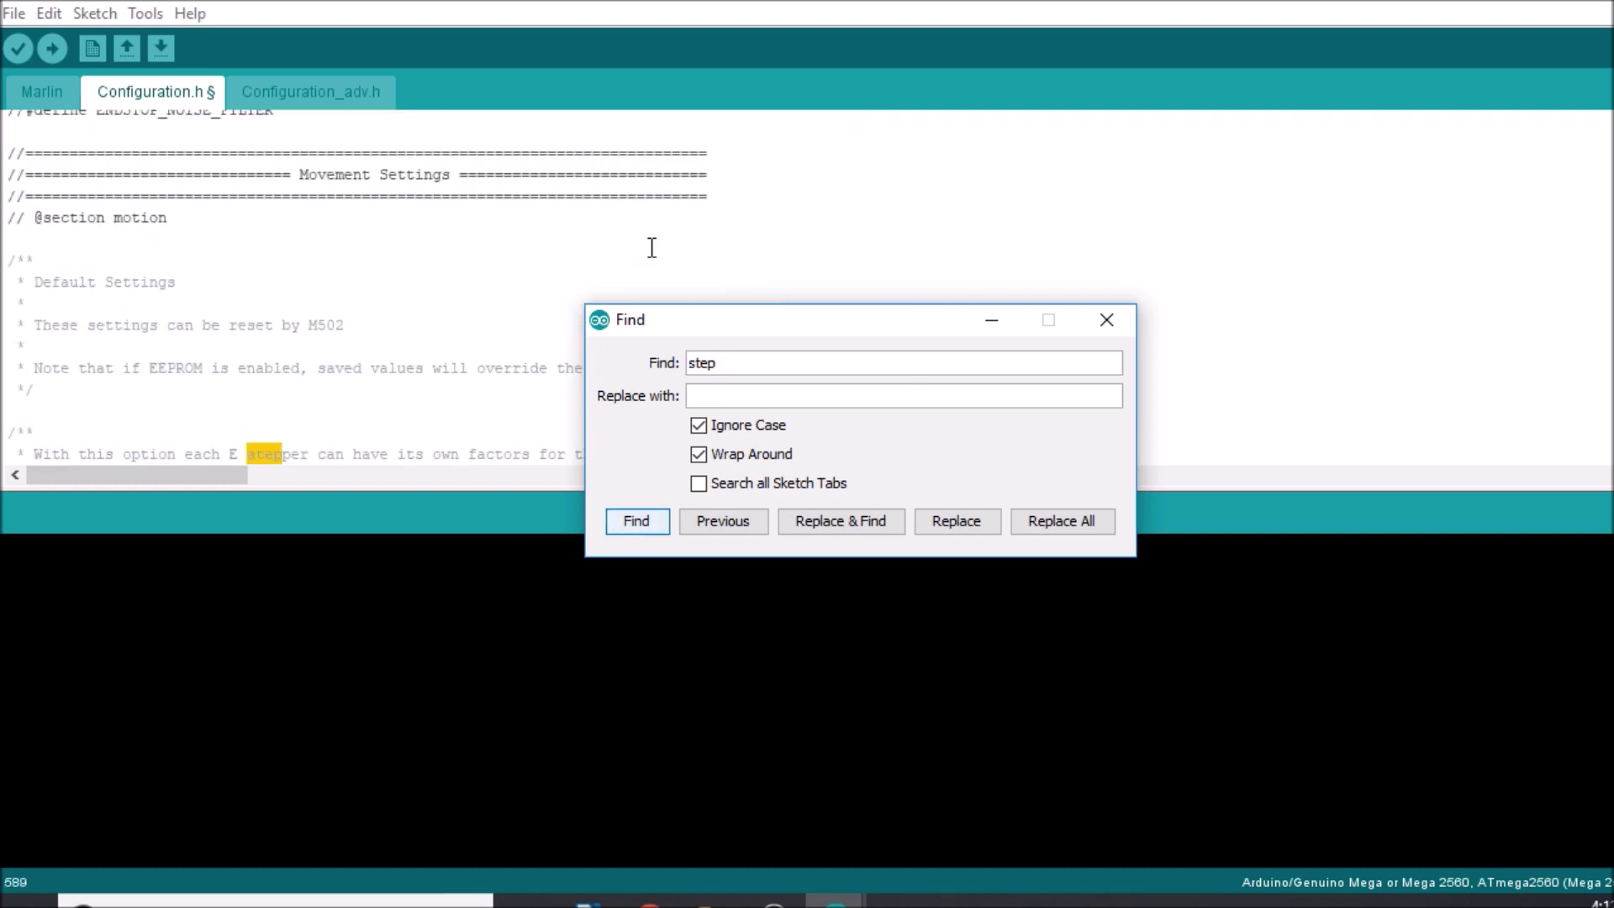
{"action": "key", "text": "Return"}
{"action": "key", "text": "Return"}
{"action": "key", "text": "Return"}
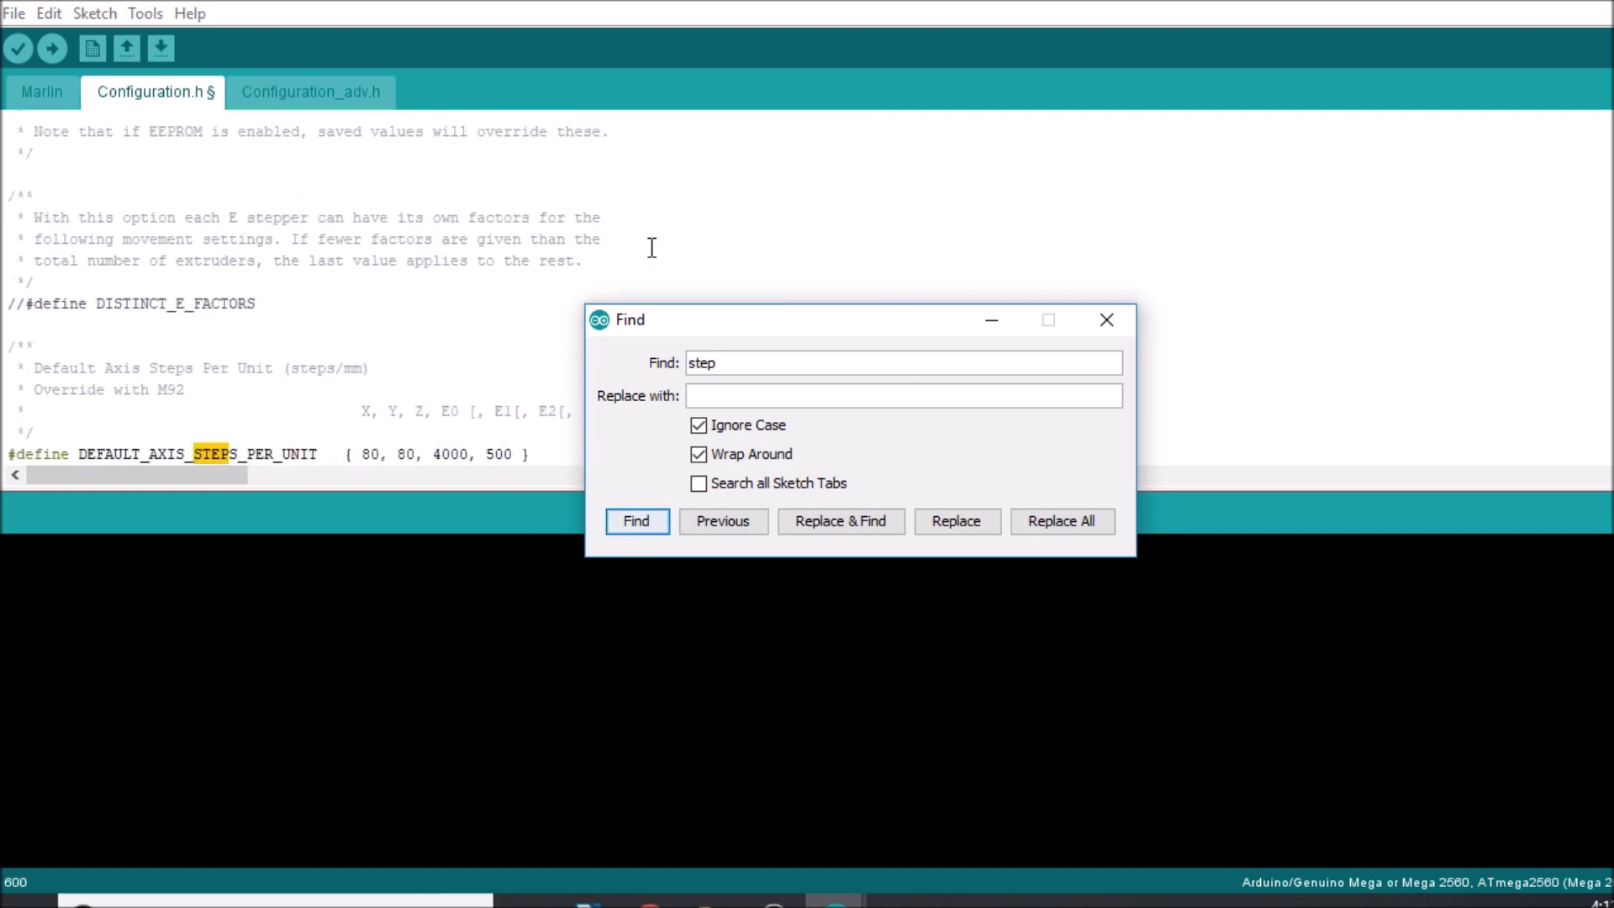
{"action": "key", "text": "Escape"}
Step: Select the start of the DEFAULT_AXIS_STEPS_PER_UNIT name and dismiss the updates notification
{"action": "key", "text": "Left"}
{"action": "key", "text": "Left"}
{"action": "key", "text": "Left"}
{"action": "key", "text": "Left"}
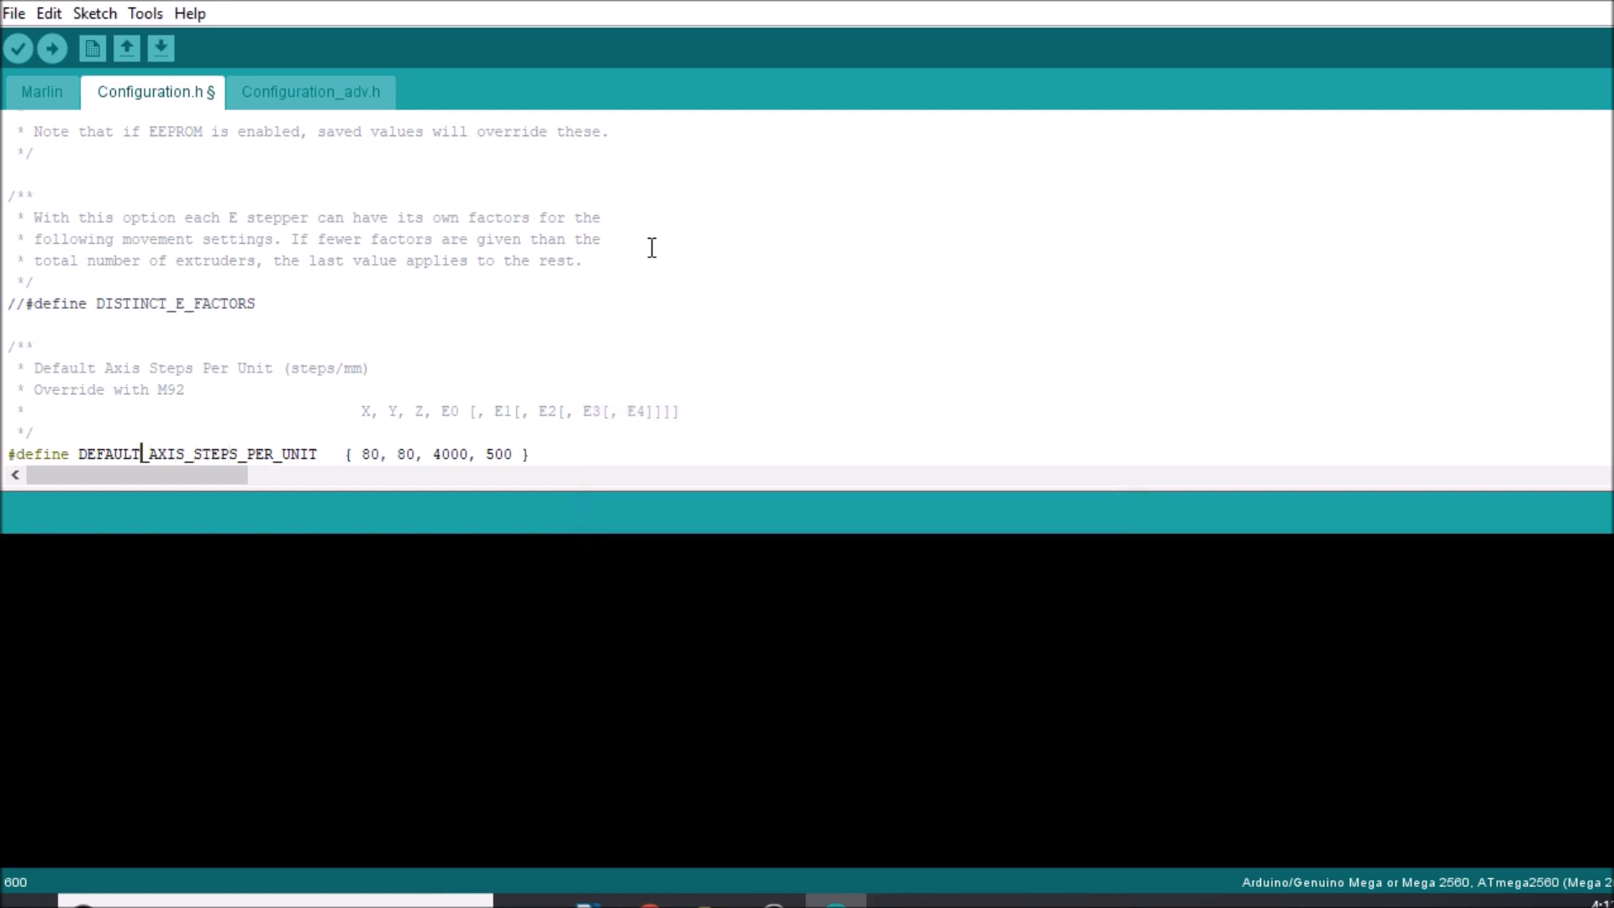
{"action": "key", "text": "Left"}
{"action": "key", "text": "Left"}
{"action": "key", "text": "Left"}
{"action": "key", "text": "shift+Right"}
{"action": "key", "text": "shift+Right"}
{"action": "key", "text": "shift+Right"}
{"action": "key", "text": "shift+Right"}
{"action": "key", "text": "shift+Right"}
{"action": "key", "text": "shift+Right"}
{"action": "key", "text": "shift+Right"}
{"action": "key", "text": "shift+Right"}
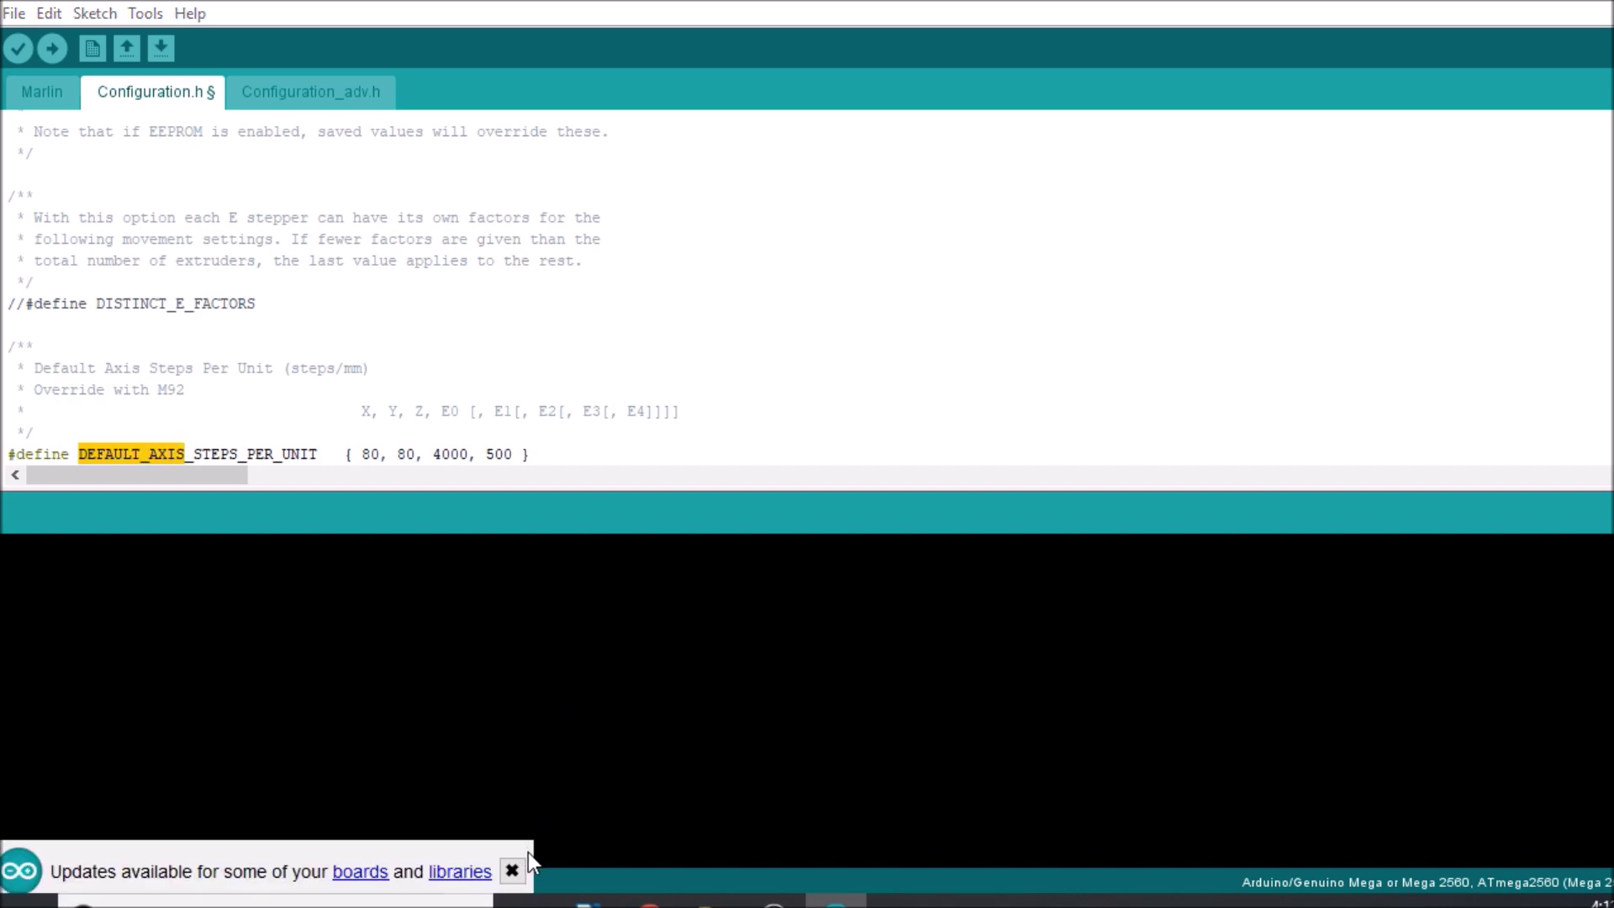
{"action": "left_click", "coordinate": [512, 868]}
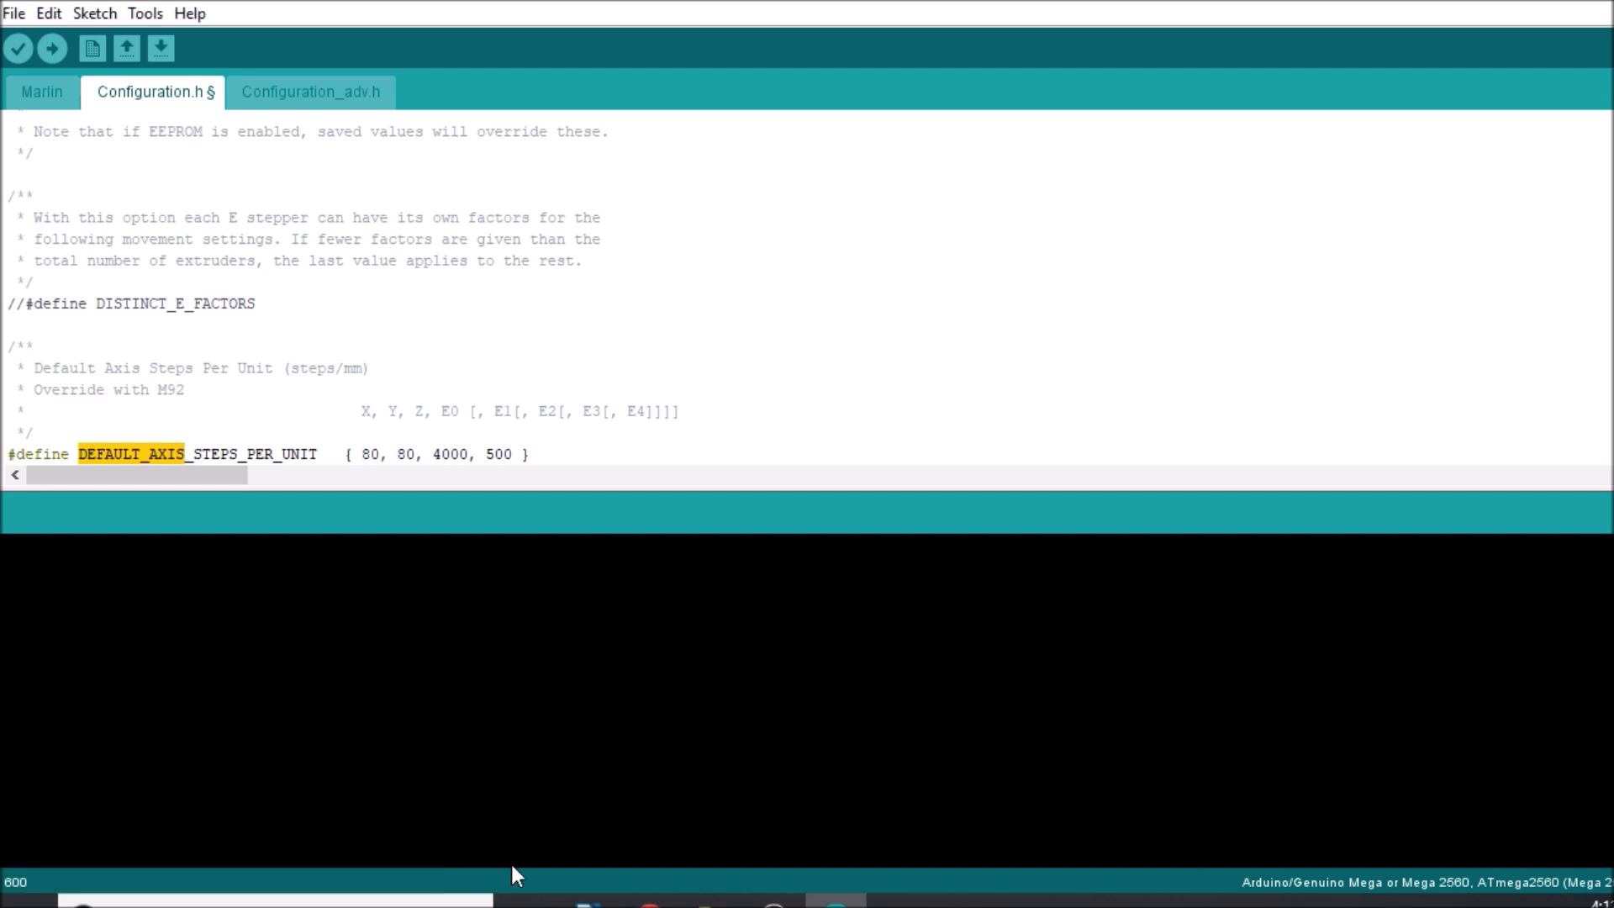
Step: Change the first steps-per-unit value from 80 to 160, giving { 160, 80, 4000, 500 }
{"action": "key", "text": "shift+Right"}
{"action": "key", "text": "shift+Right"}
{"action": "key", "text": "shift+Right"}
{"action": "key", "text": "shift+Right"}
{"action": "key", "text": "shift+Right"}
{"action": "key", "text": "shift+Right"}
{"action": "key", "text": "shift+Right"}
{"action": "key", "text": "shift+Right"}
{"action": "key", "text": "shift+Right"}
{"action": "key", "text": "shift+Right"}
{"action": "key", "text": "shift+Right"}
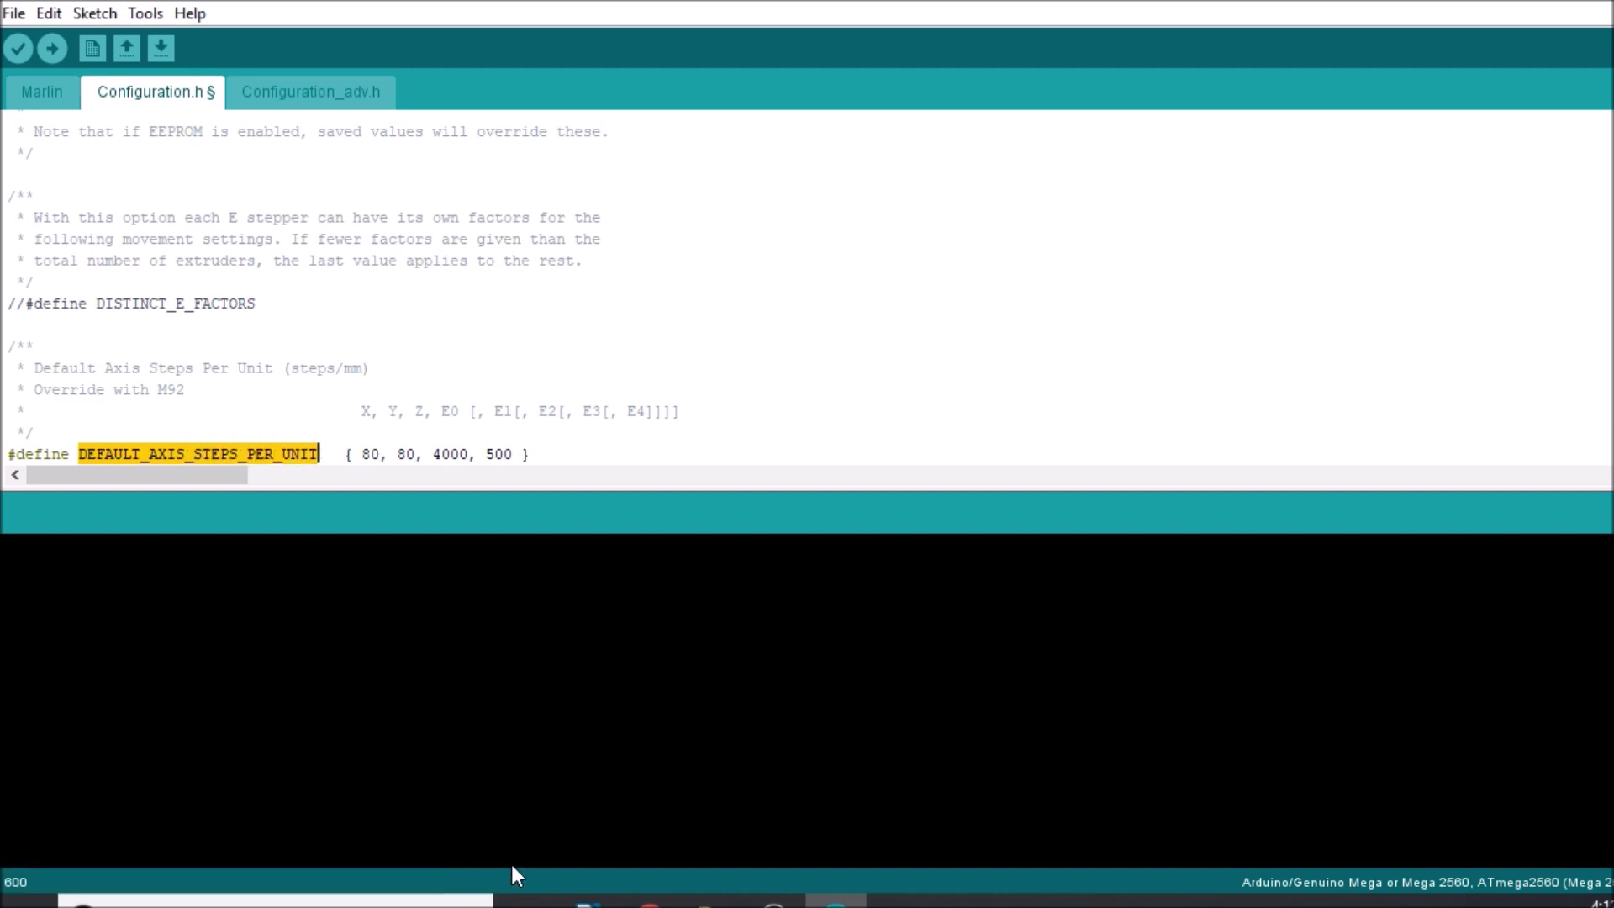
{"action": "key", "text": "Right"}
{"action": "key", "text": "Right"}
{"action": "key", "text": "Right"}
{"action": "key", "text": "Right"}
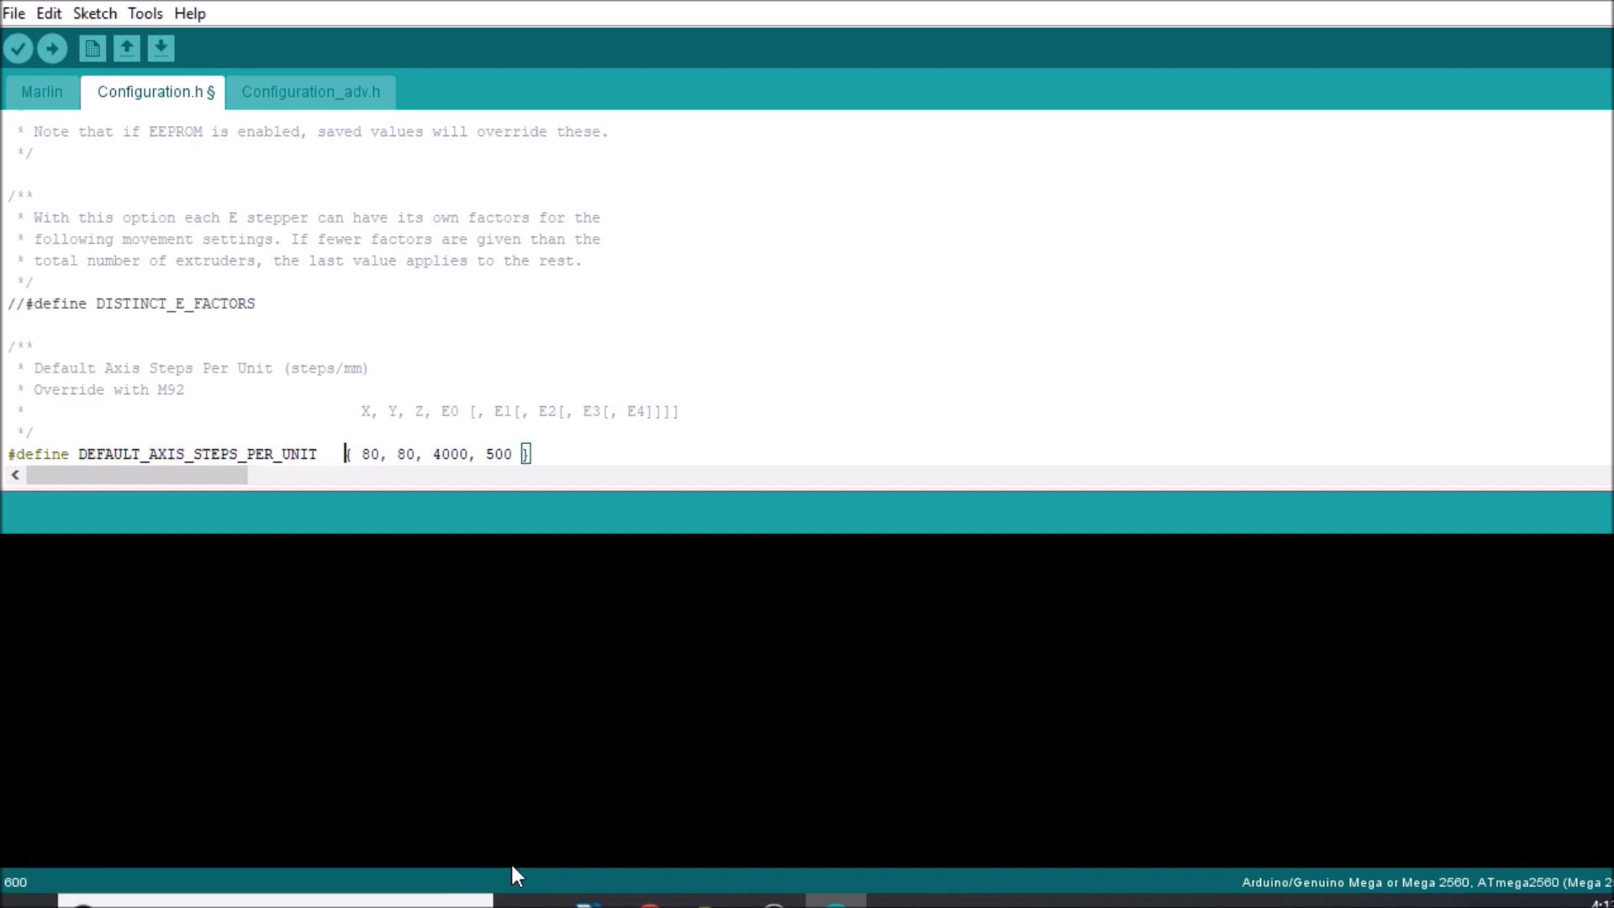
{"action": "key", "text": "Right"}
{"action": "triple_click", "coordinate": [493, 425]}
{"action": "left_click_drag", "start_coordinate": [433, 425], "coordinate": [363, 414]}
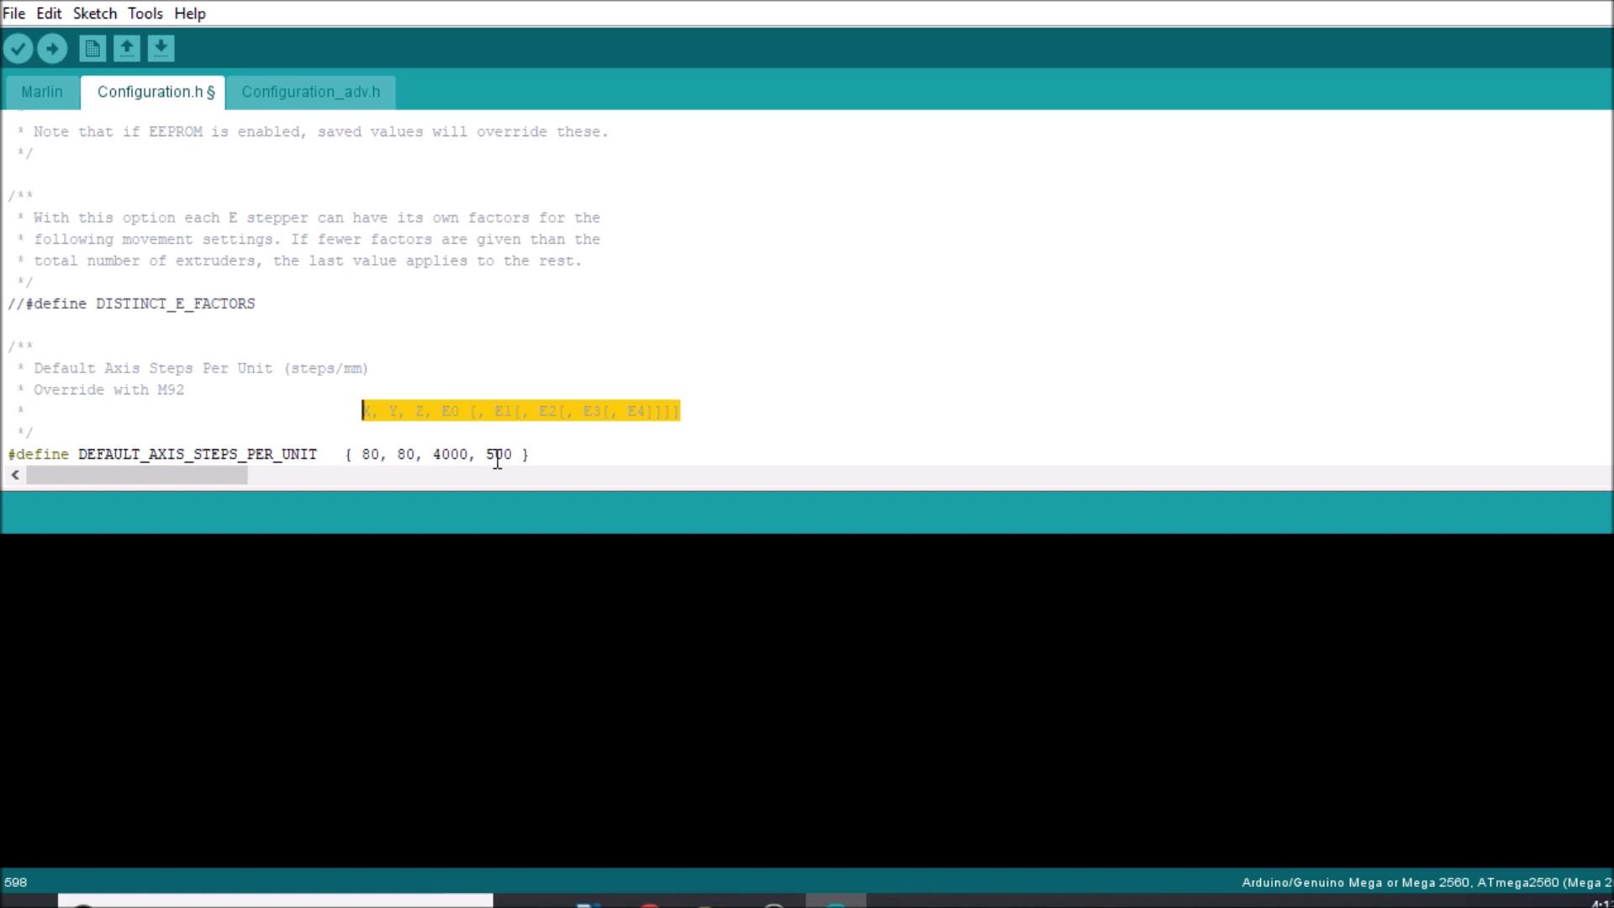
{"action": "double_click", "coordinate": [368, 455]}
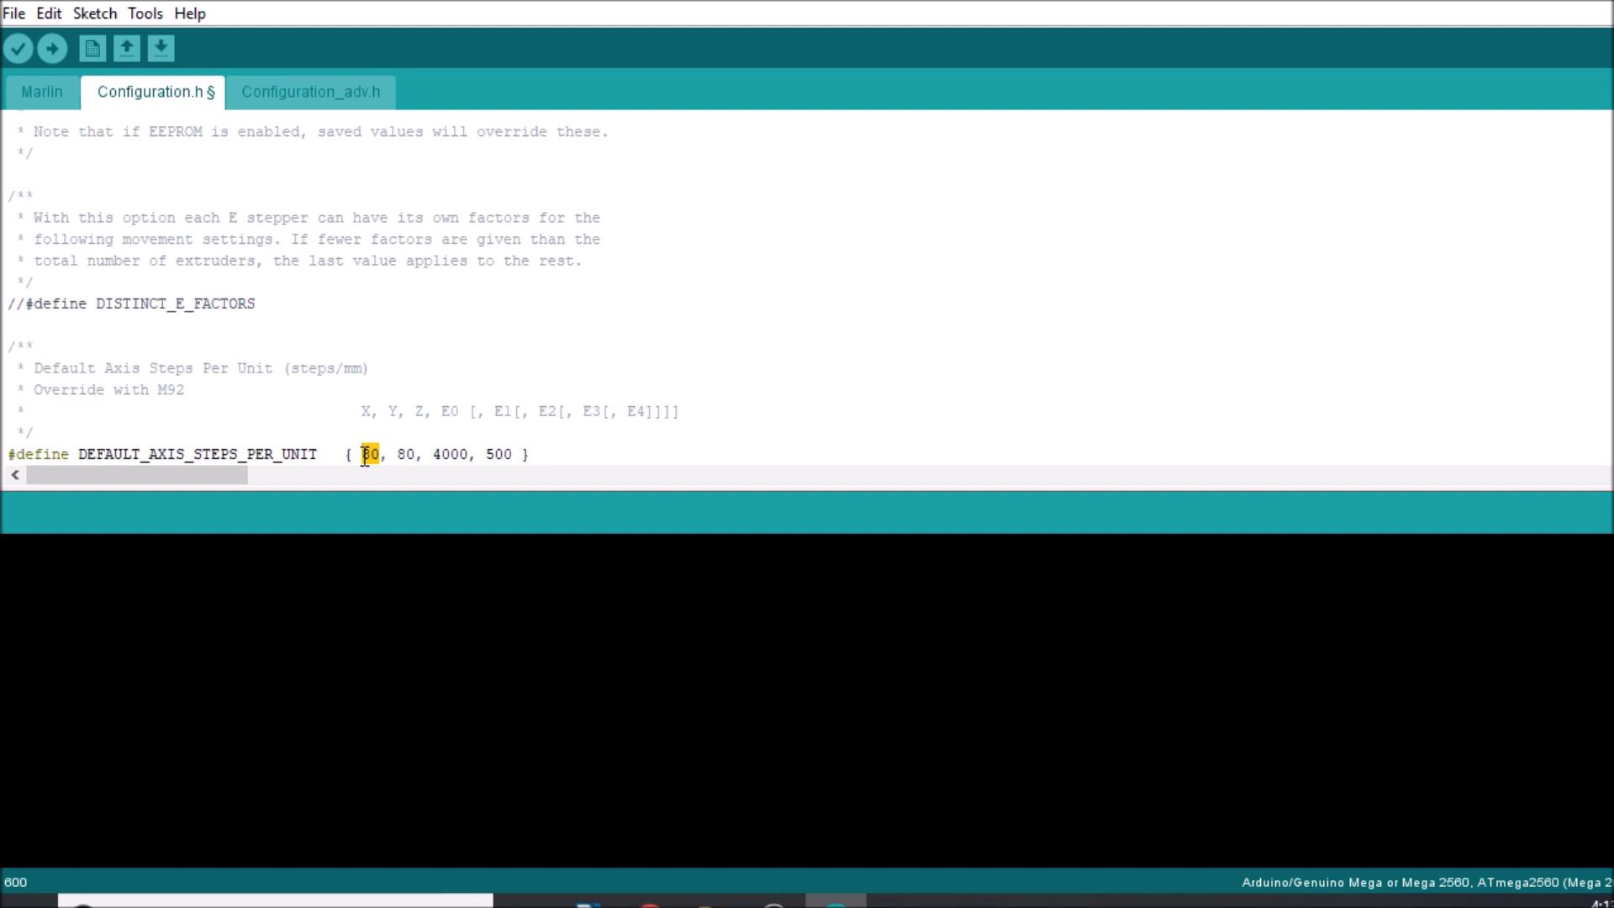
{"action": "type", "text": "8"}
{"action": "type", "text": "0"}
{"action": "key", "text": "Delete"}
{"action": "type", "text": "1"}
{"action": "type", "text": "6"}
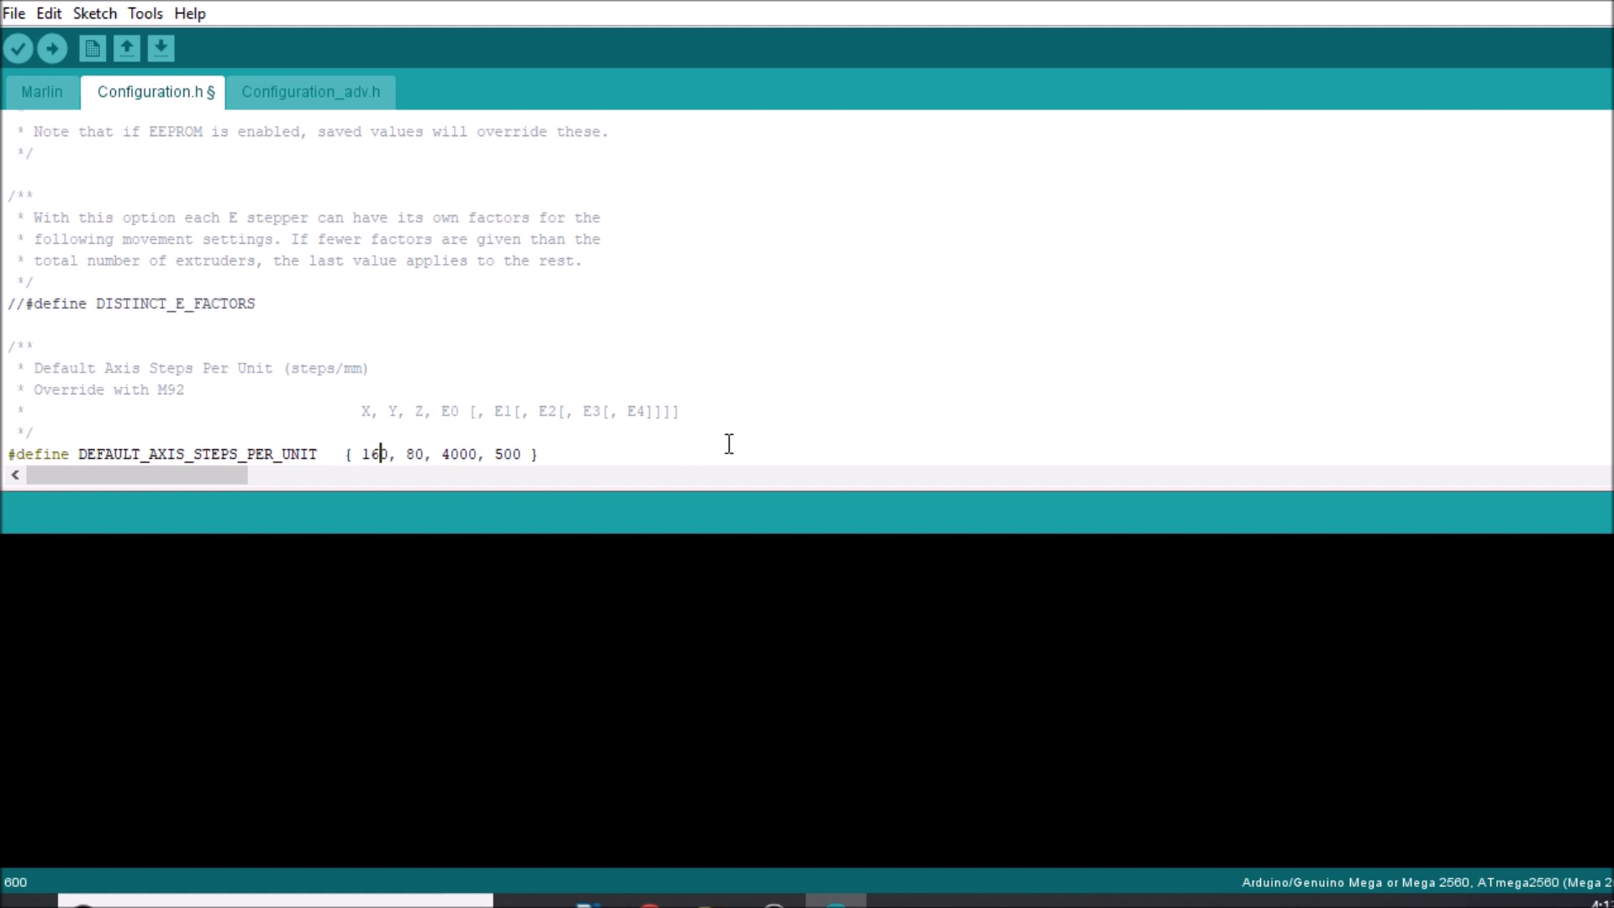
{"action": "left_click", "coordinate": [594, 449]}
Step: Choose COM3 under Tools > Port and Arduino Due (Programming Port) under Tools > Board
{"action": "left_click", "coordinate": [143, 14]}
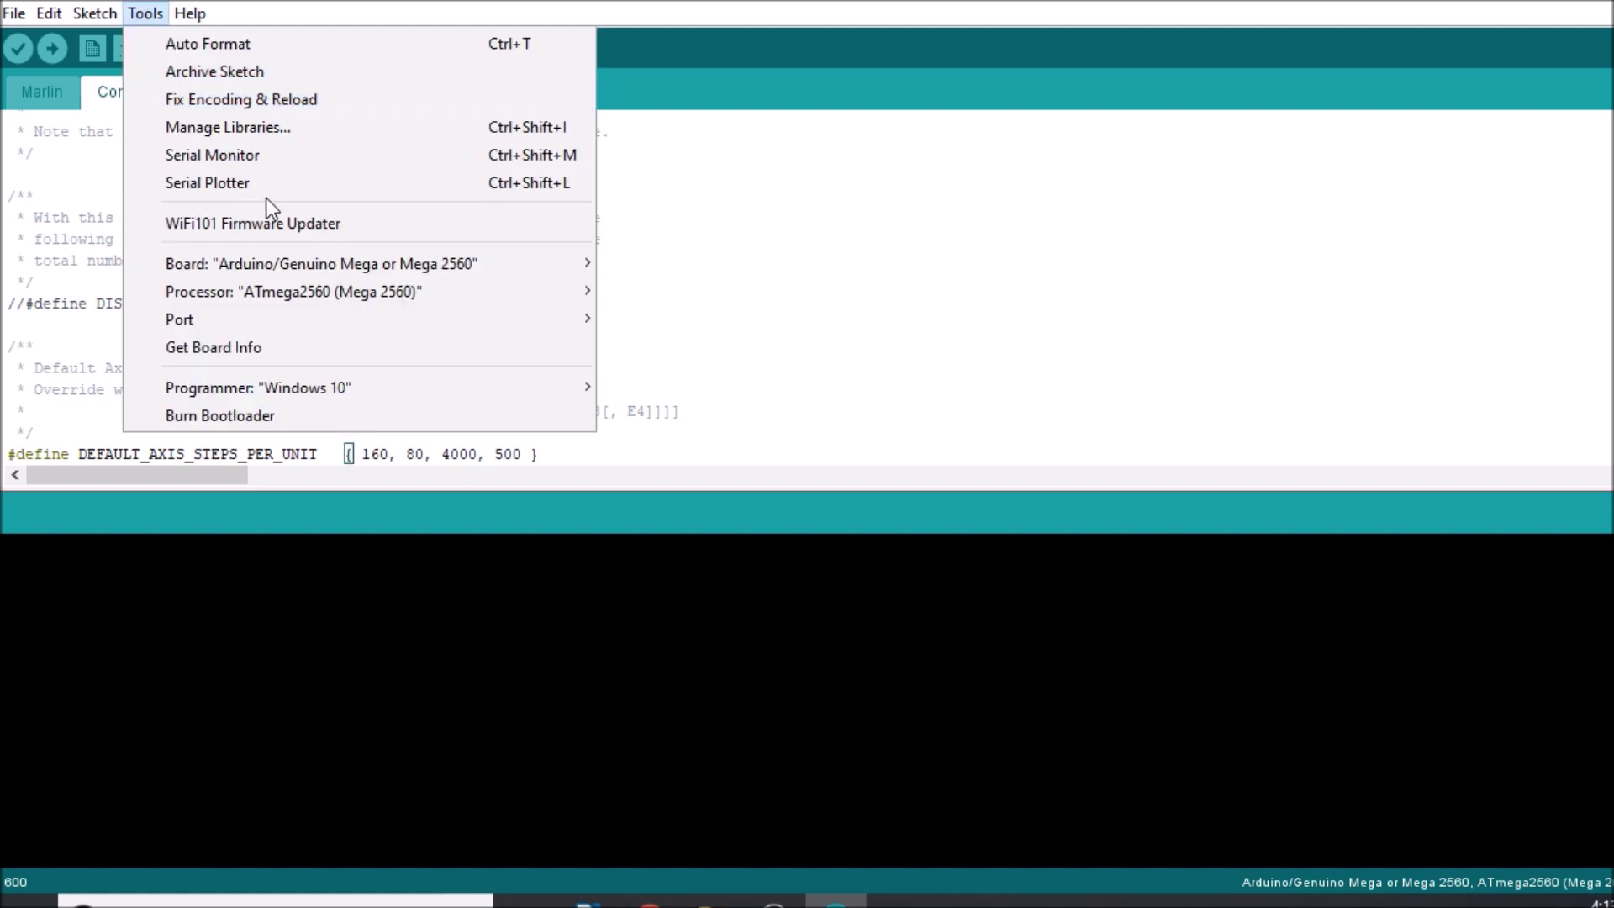
{"action": "mouse_move", "coordinate": [179, 320]}
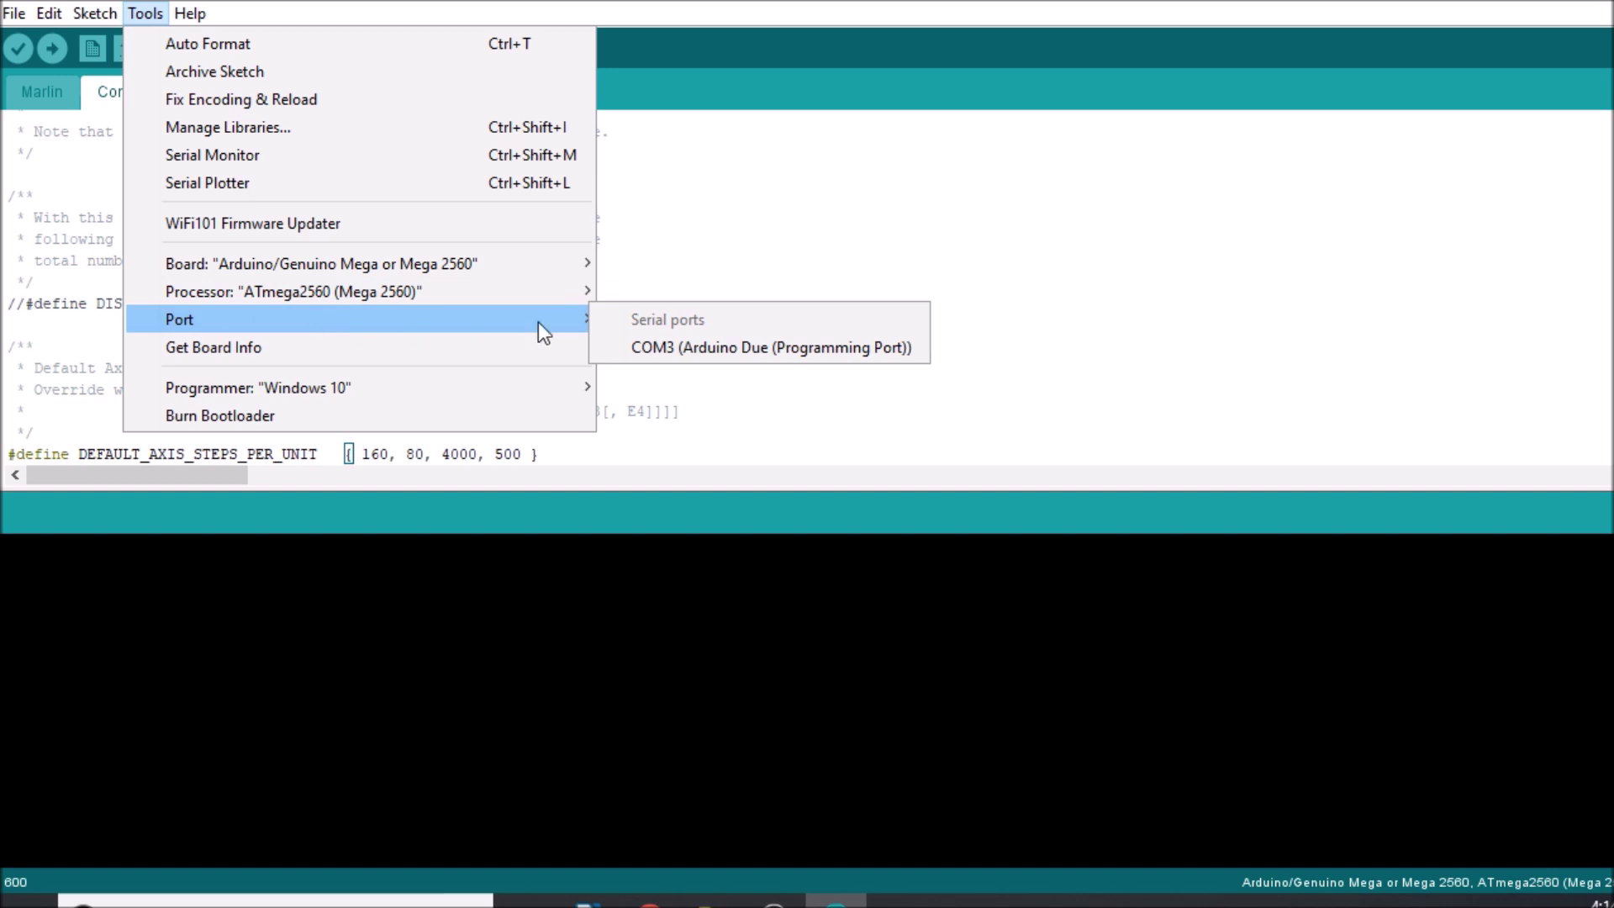
{"action": "left_click", "coordinate": [682, 348]}
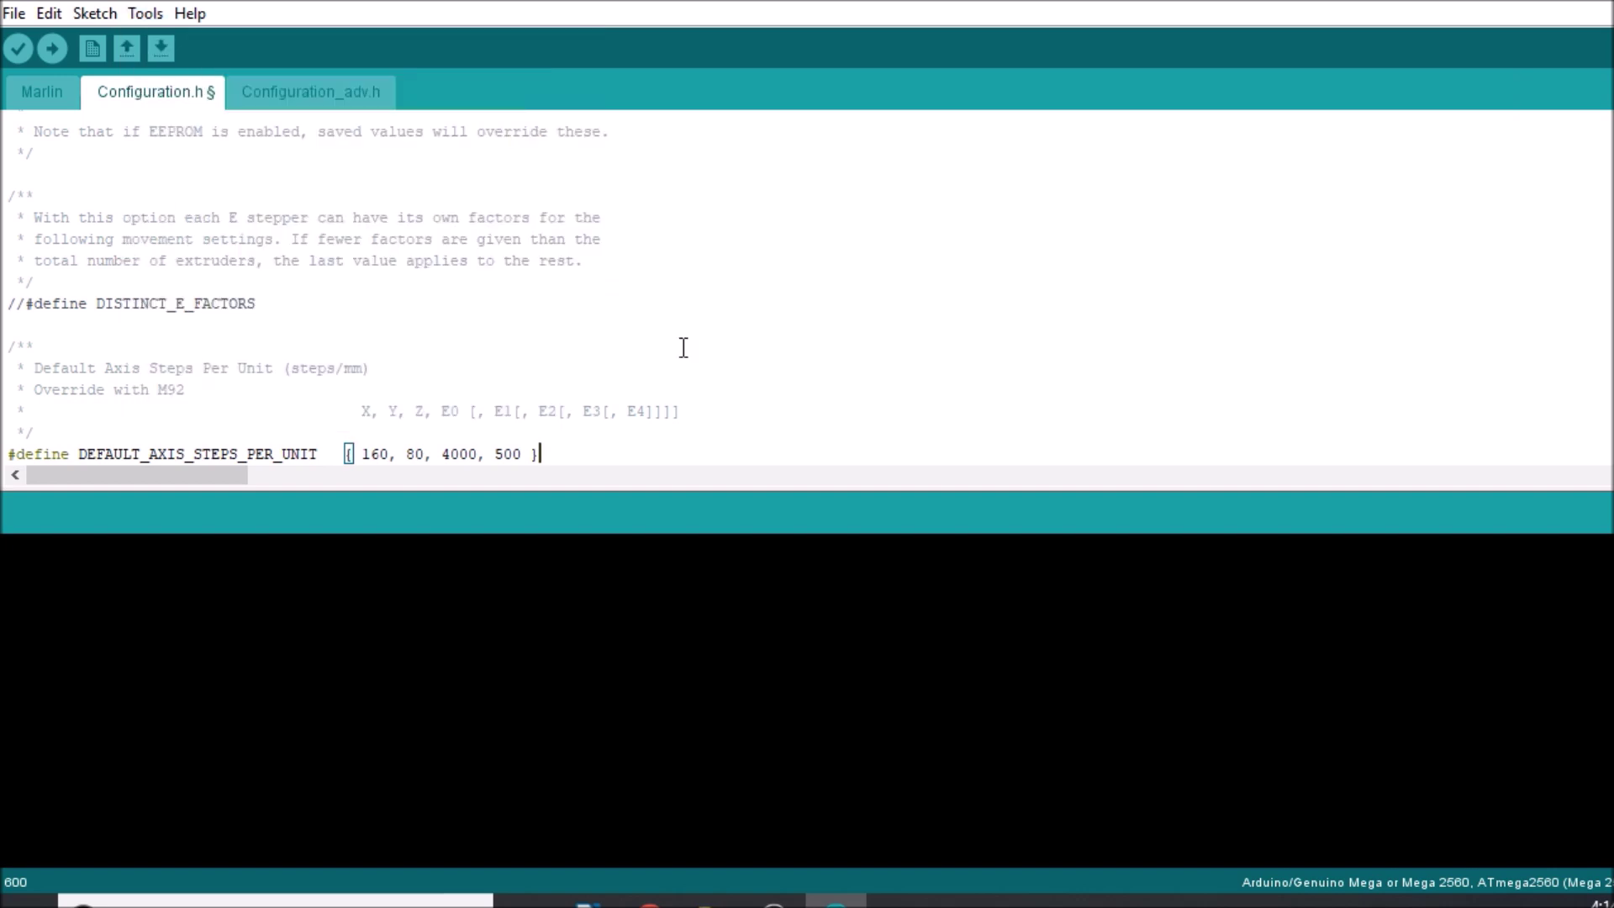
{"action": "left_click", "coordinate": [135, 11]}
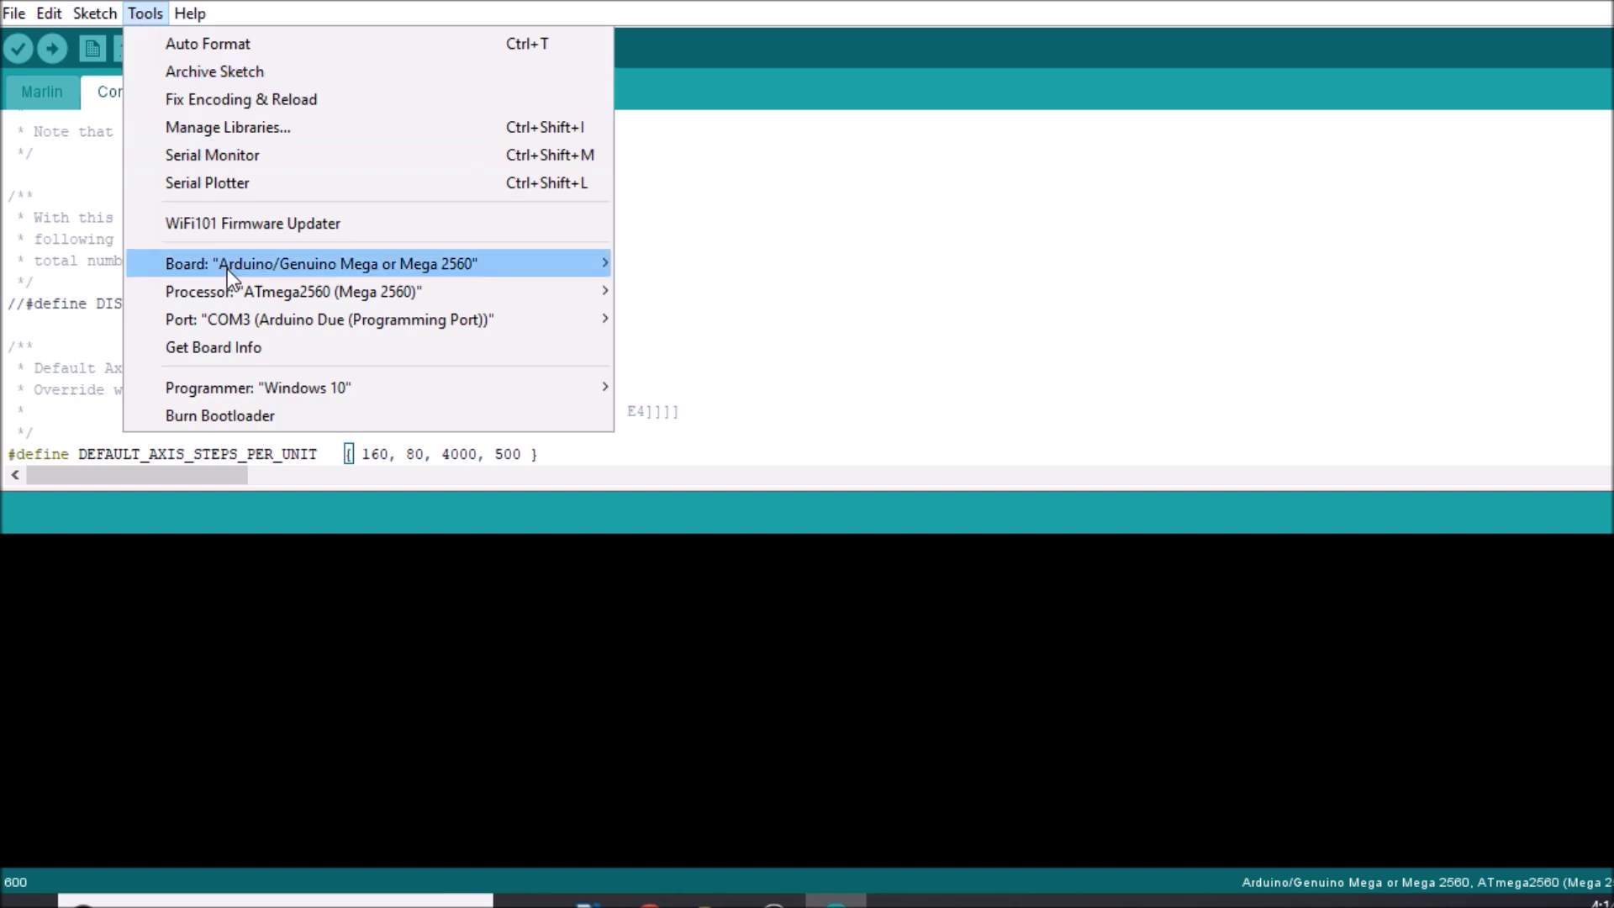
{"action": "mouse_move", "coordinate": [321, 264]}
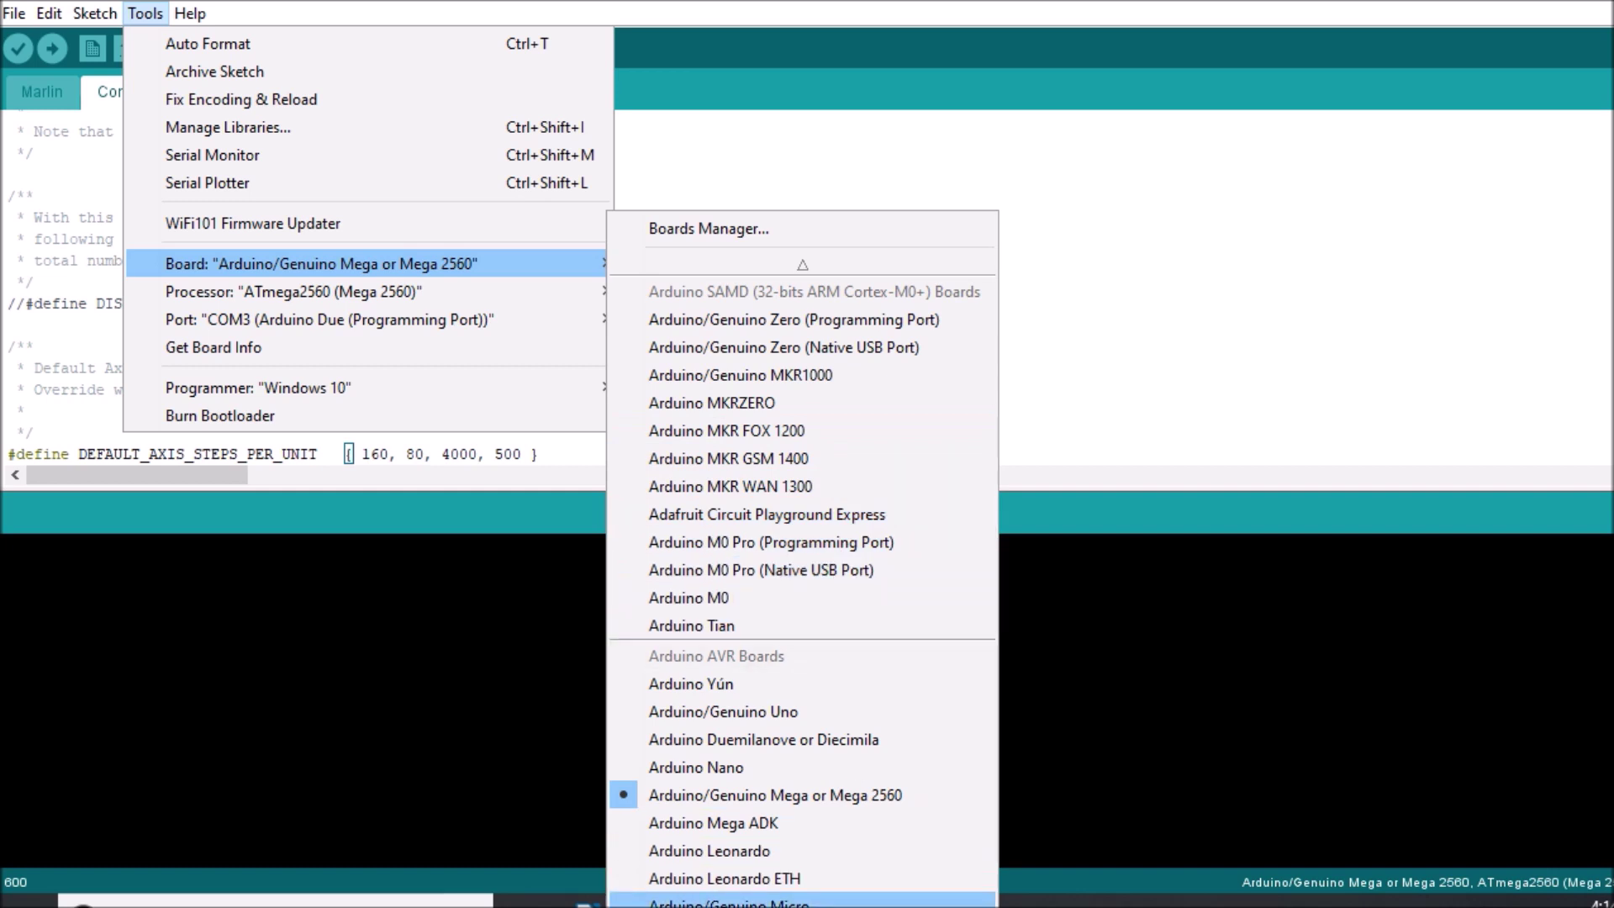
{"action": "key", "text": "Escape"}
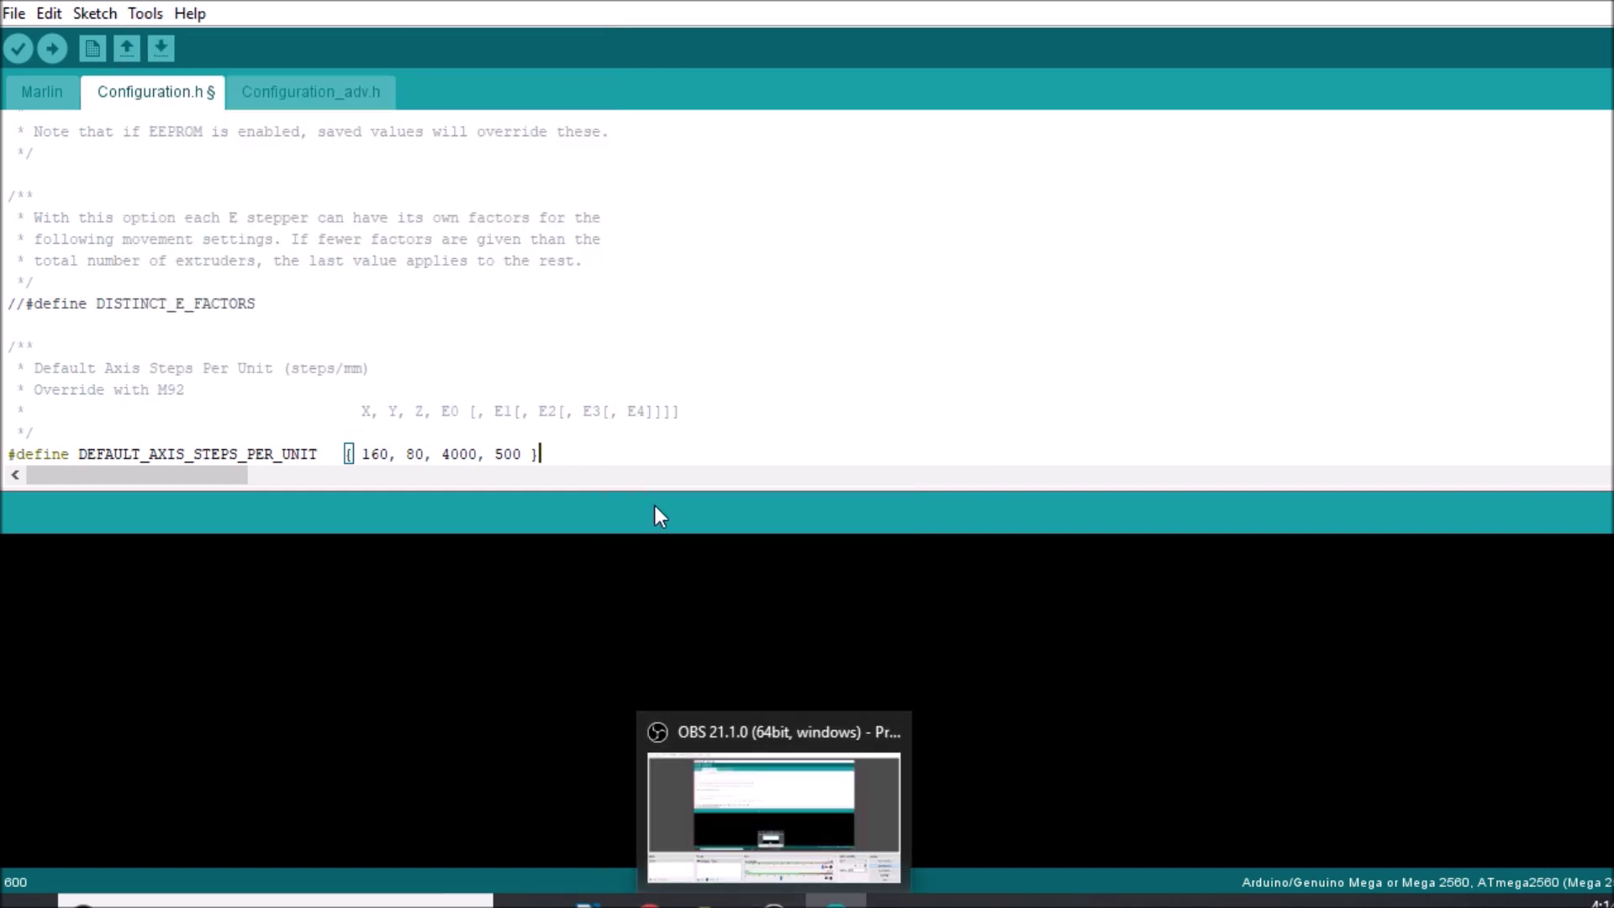
{"action": "left_click", "coordinate": [152, 15]}
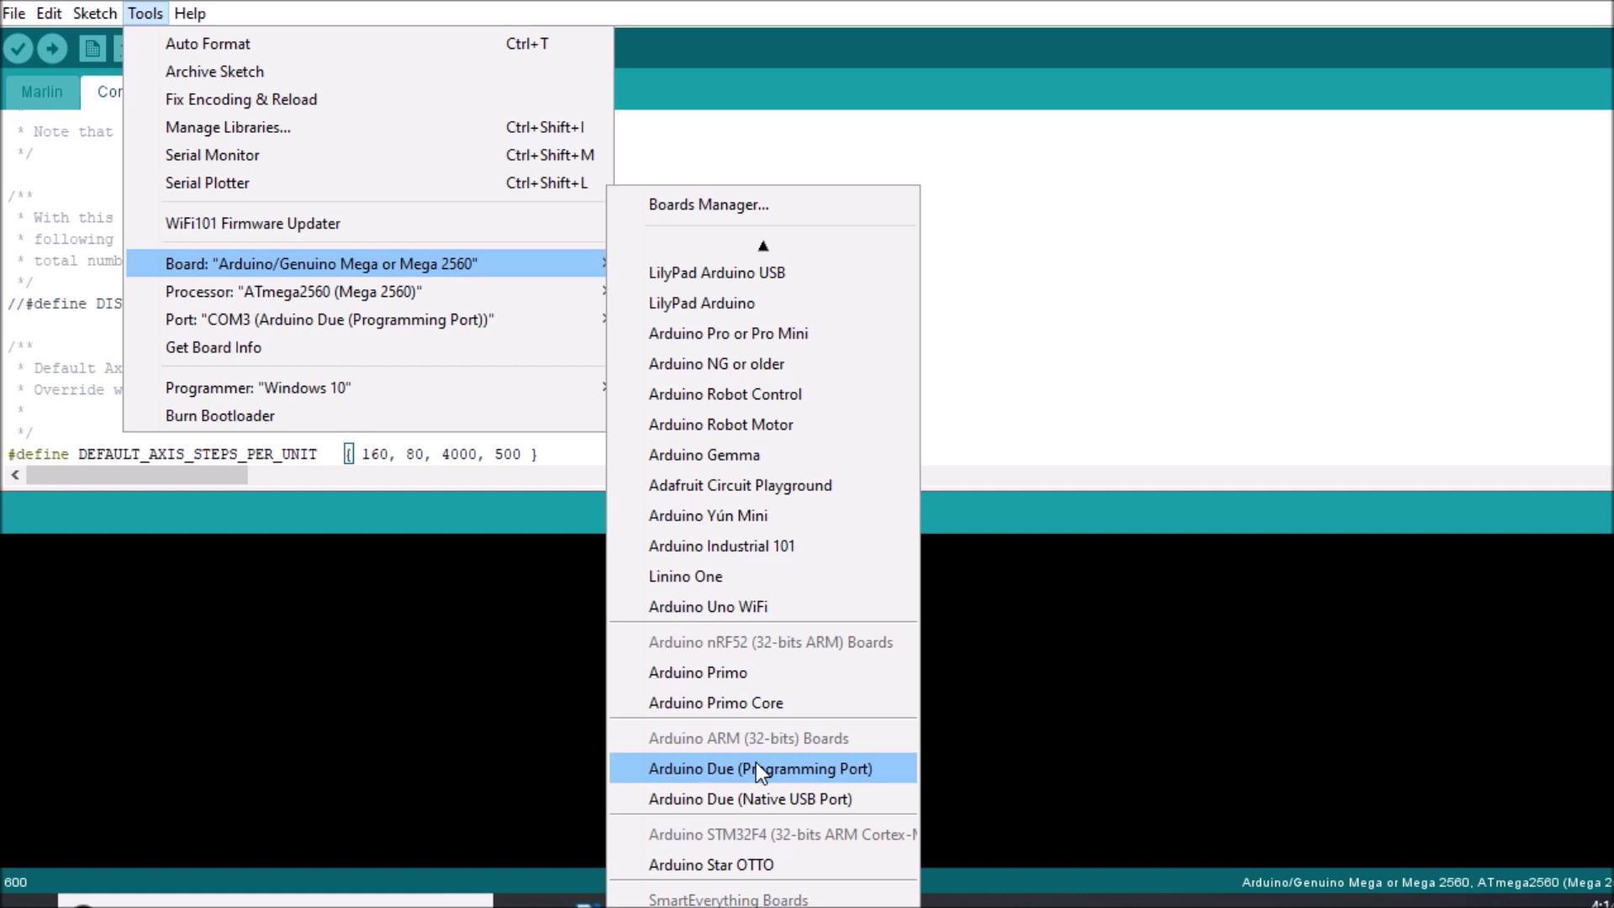
{"action": "left_click", "coordinate": [756, 763]}
{"action": "left_click", "coordinate": [565, 282]}
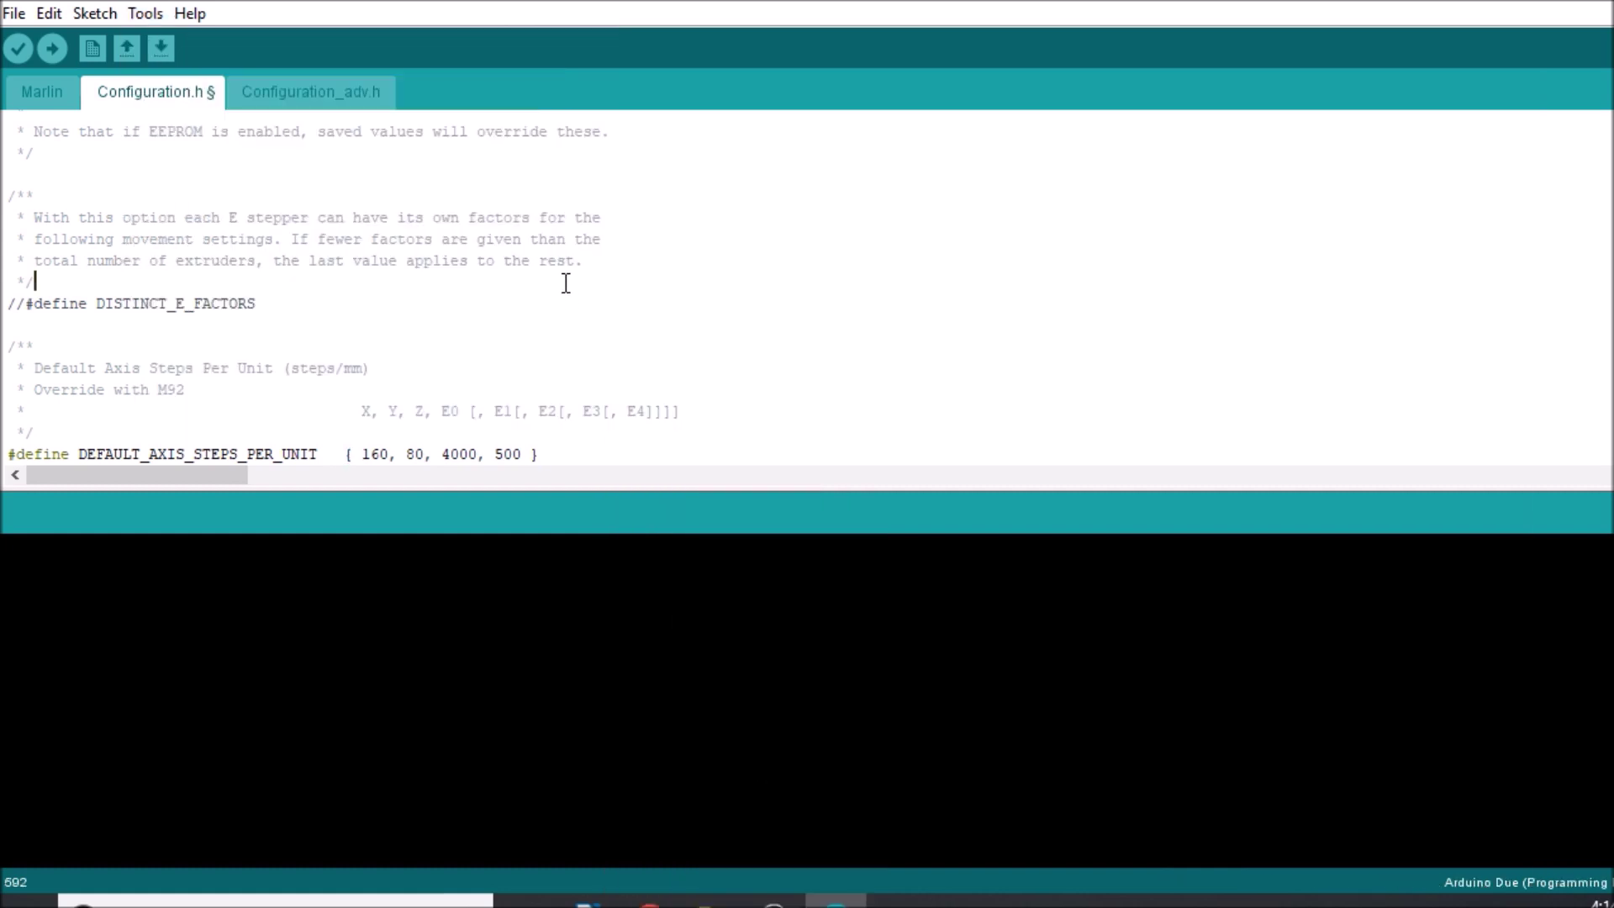
Step: Upload the edited Marlin firmware, then launch pronterface.exe from the Printrun folder
{"action": "left_click", "coordinate": [52, 47]}
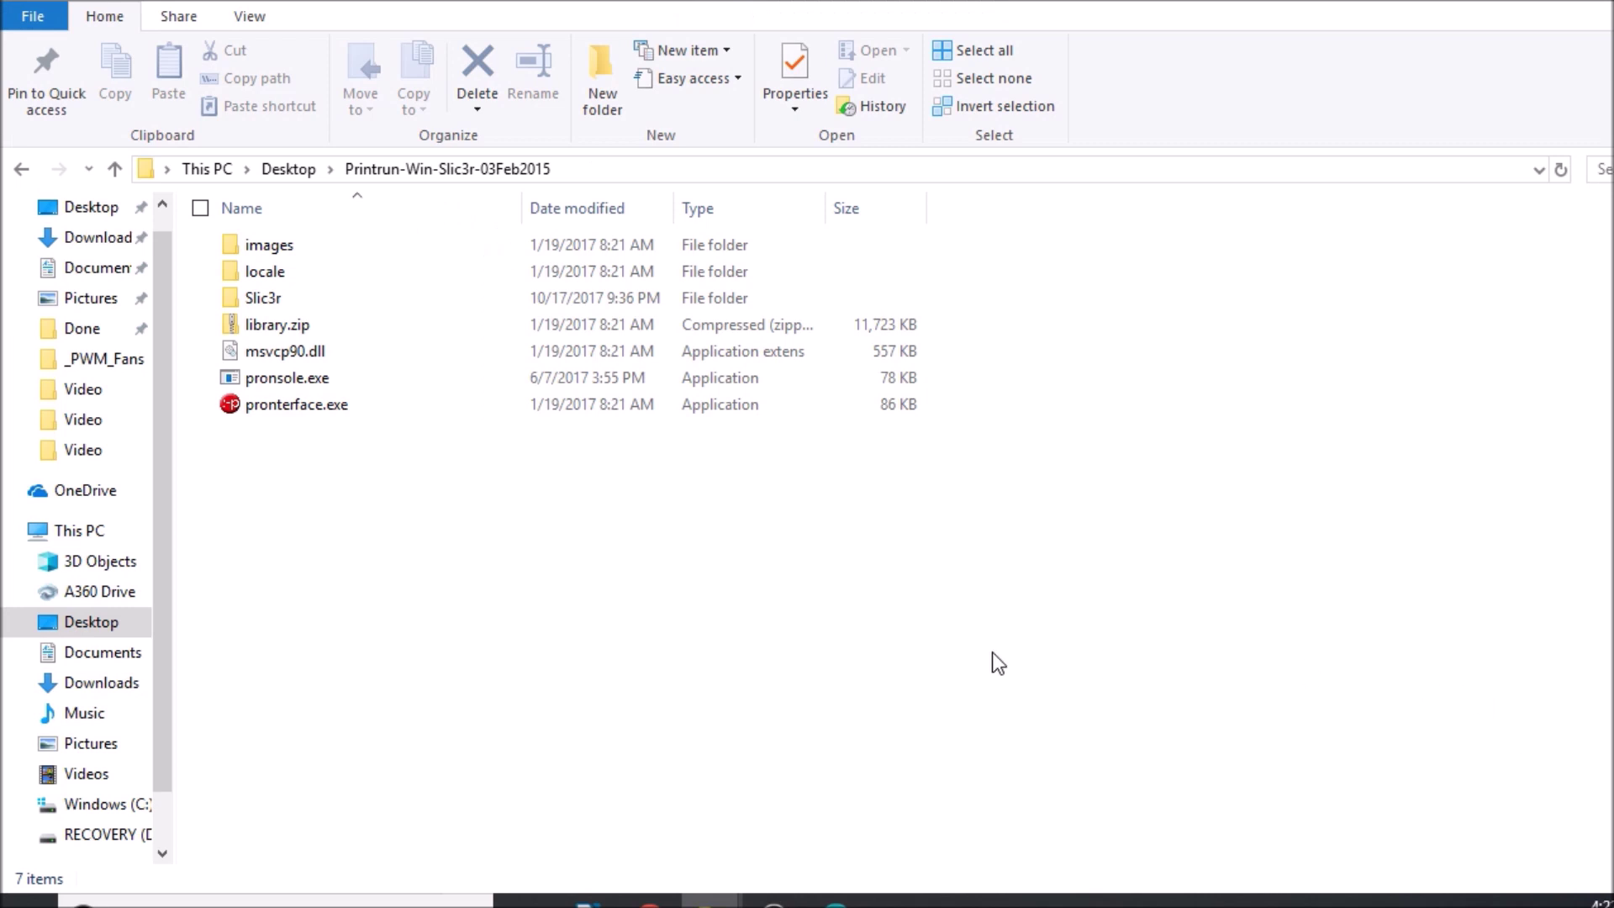
{"action": "left_click", "coordinate": [304, 401]}
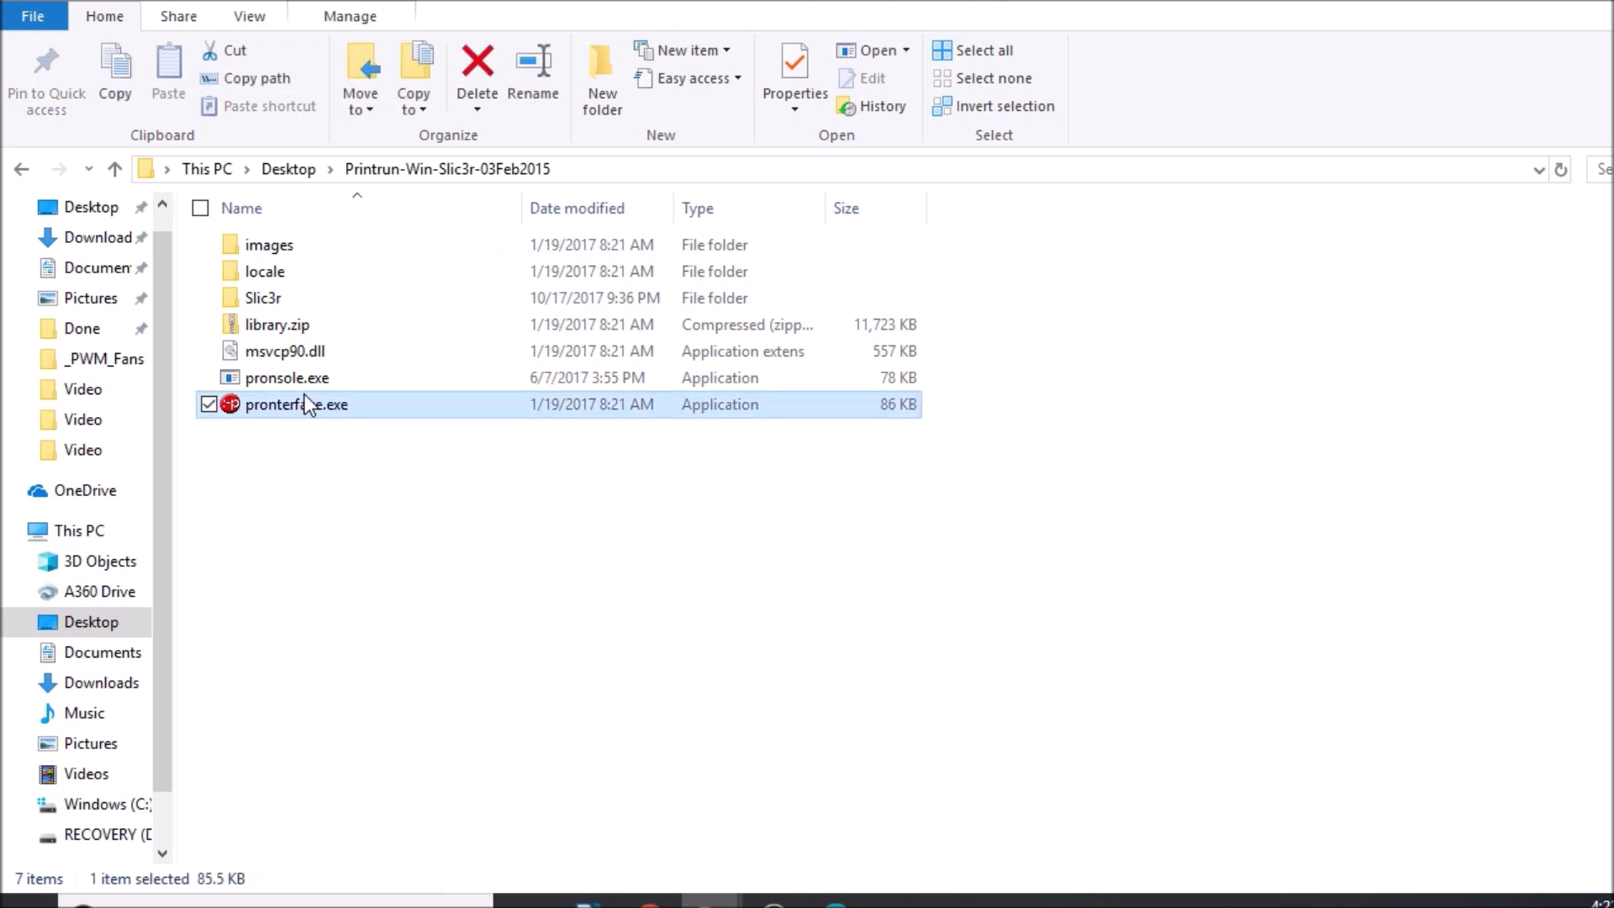
{"action": "double_click", "coordinate": [304, 394]}
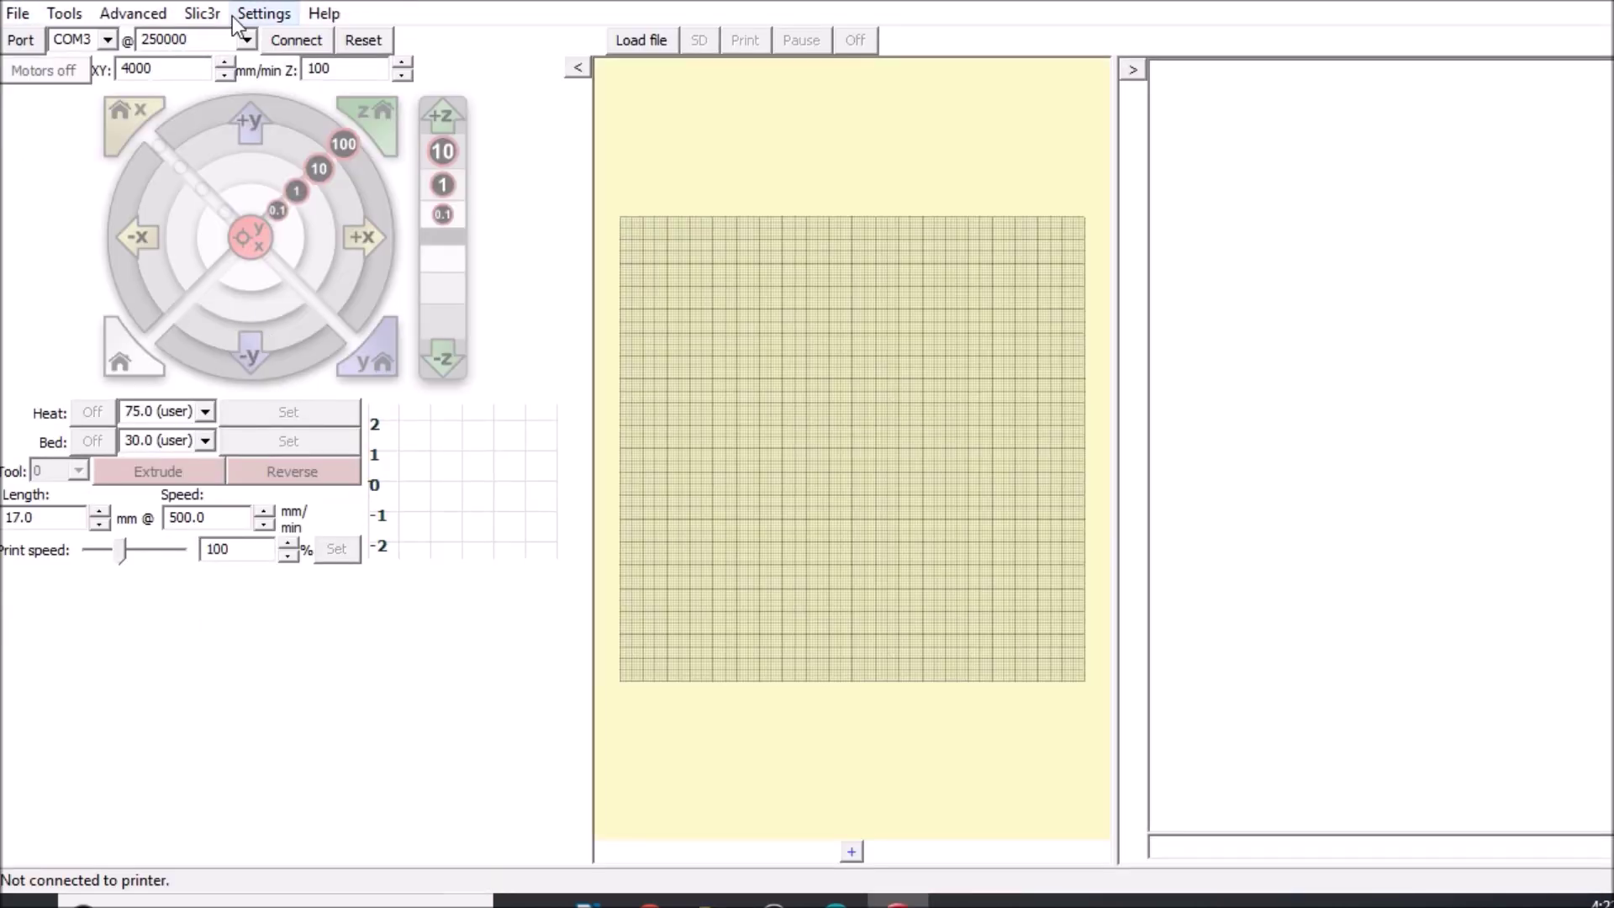
Step: Connect Pronterface on COM3 and check that the console reports M92 X160.00
{"action": "left_click", "coordinate": [308, 40]}
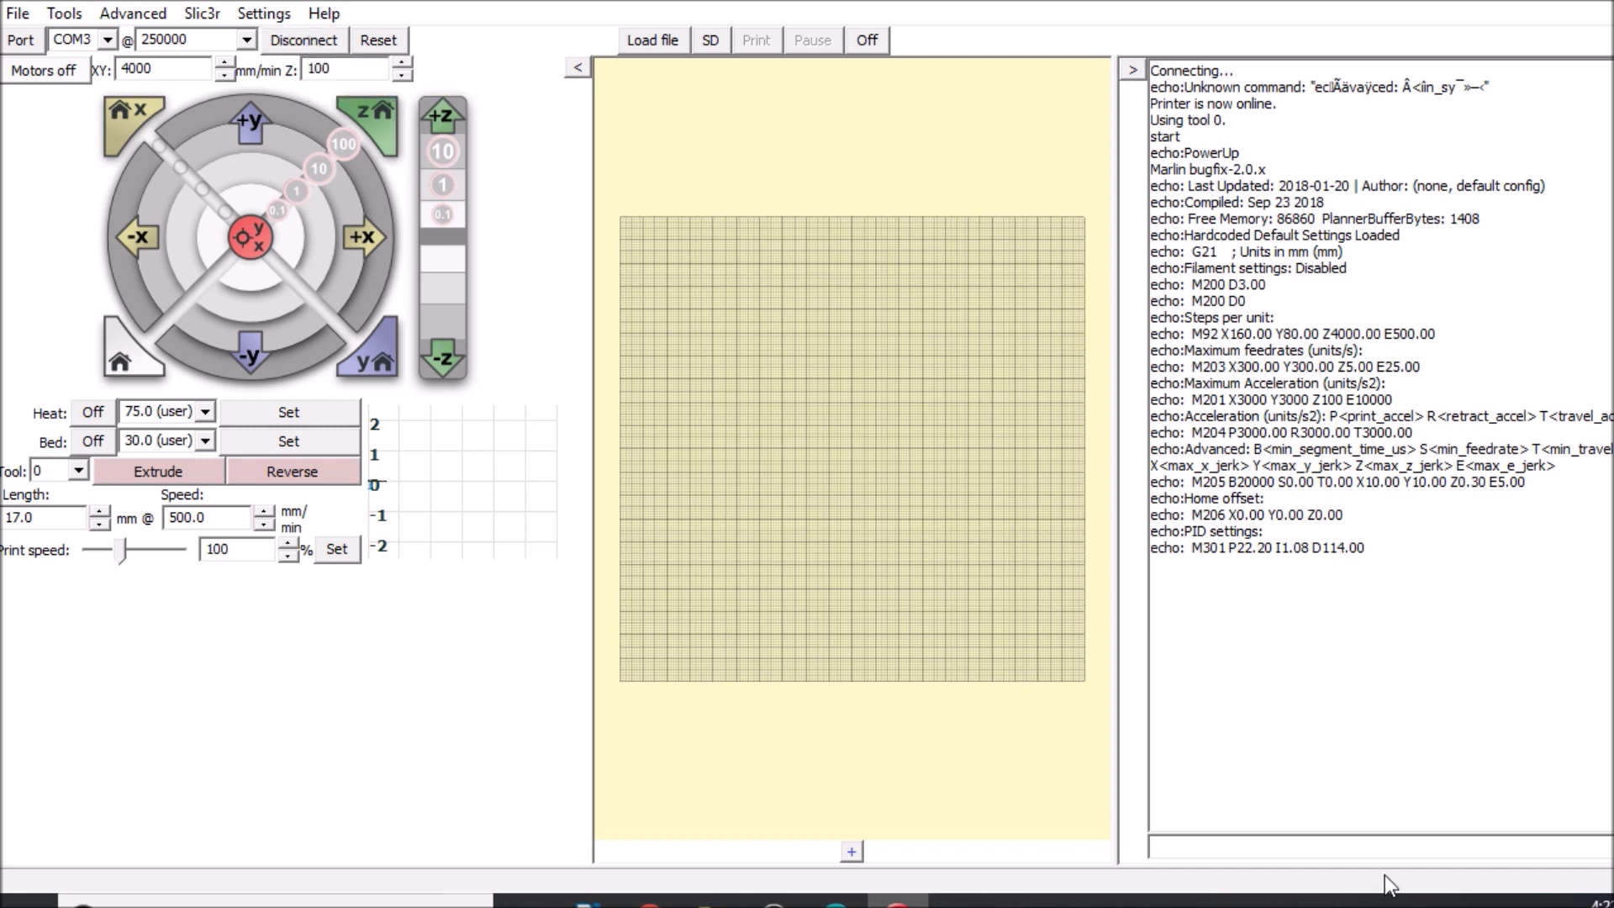
{"action": "left_click", "coordinate": [1369, 845]}
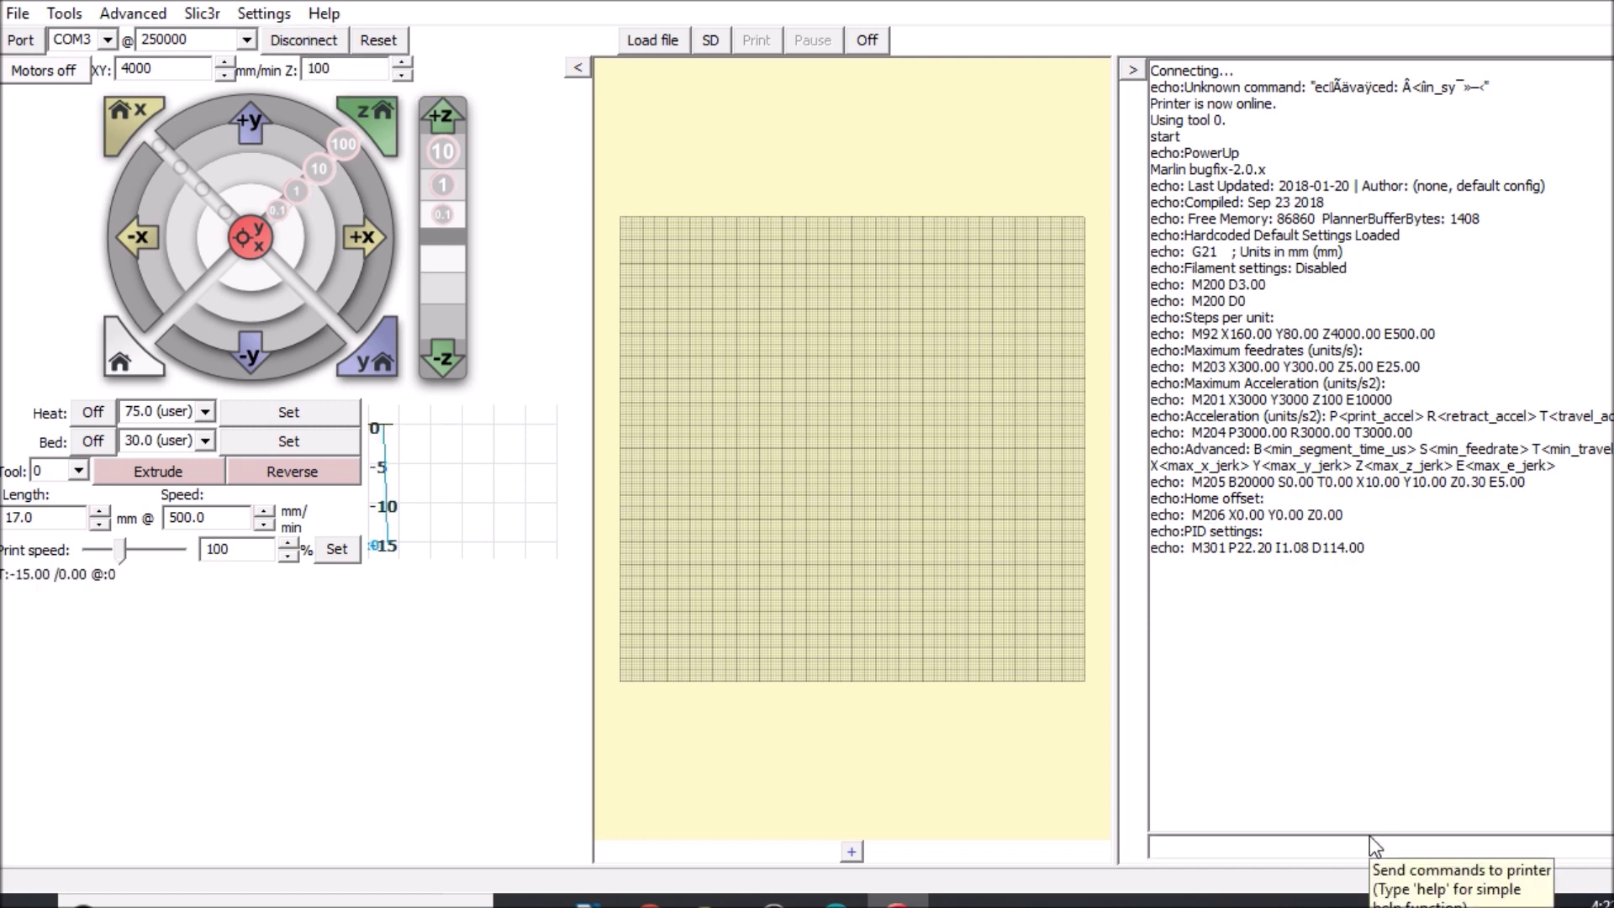